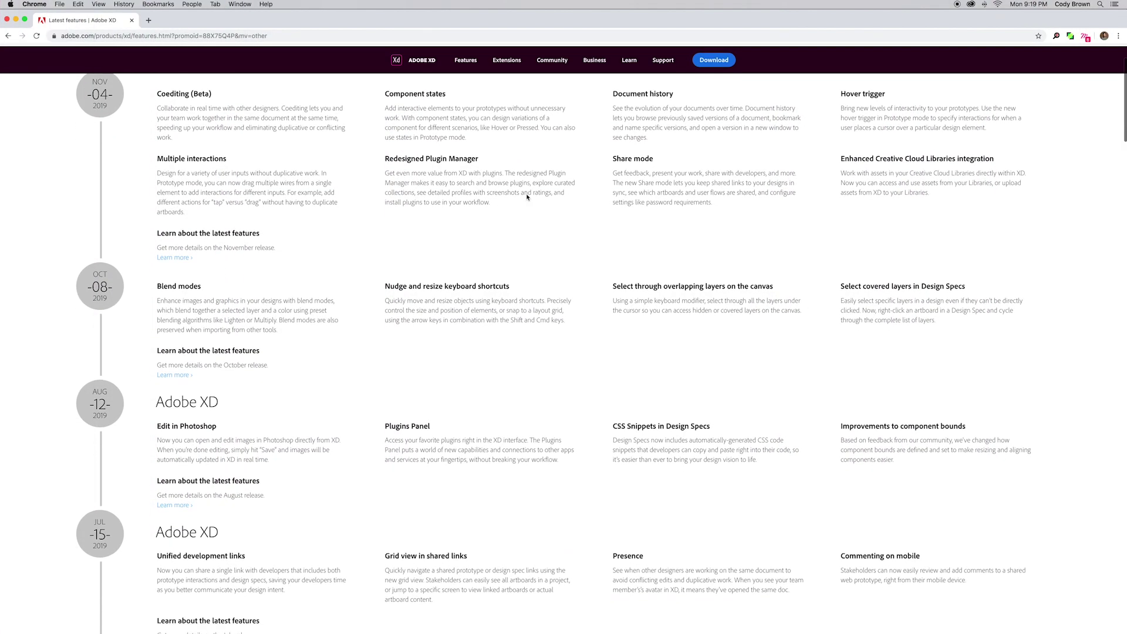
- Examine the Adobe XD "What's new" page, reading the release entries from the November 2019 release back into 2018
scroll(527, 197, "up", 2)
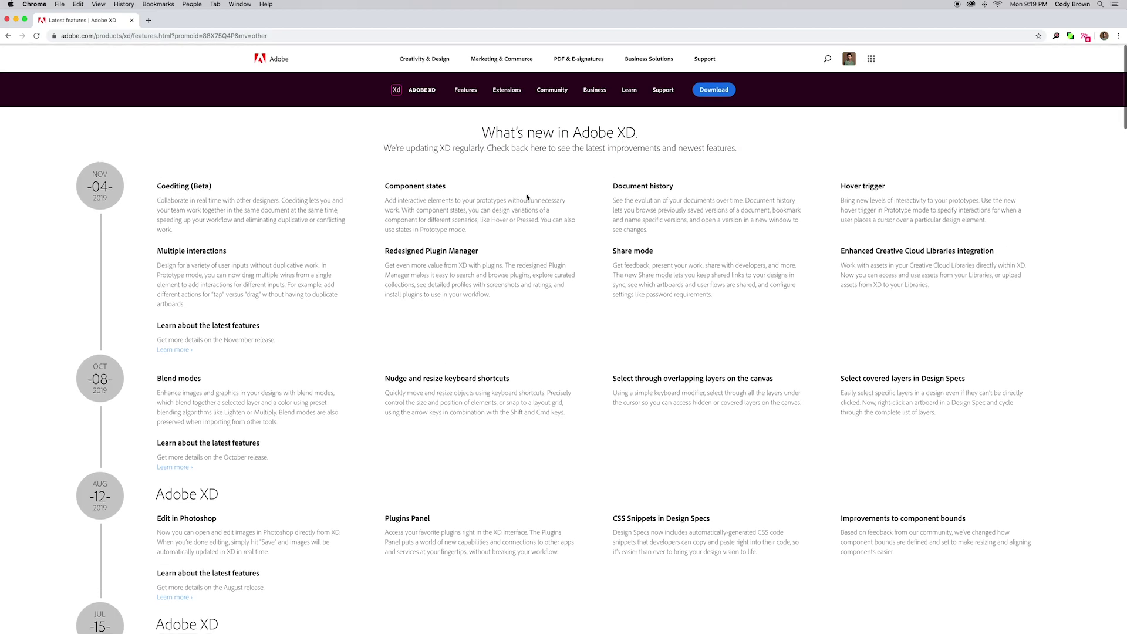
scroll(526, 197, "down", 3)
scroll(526, 197, "down", 8)
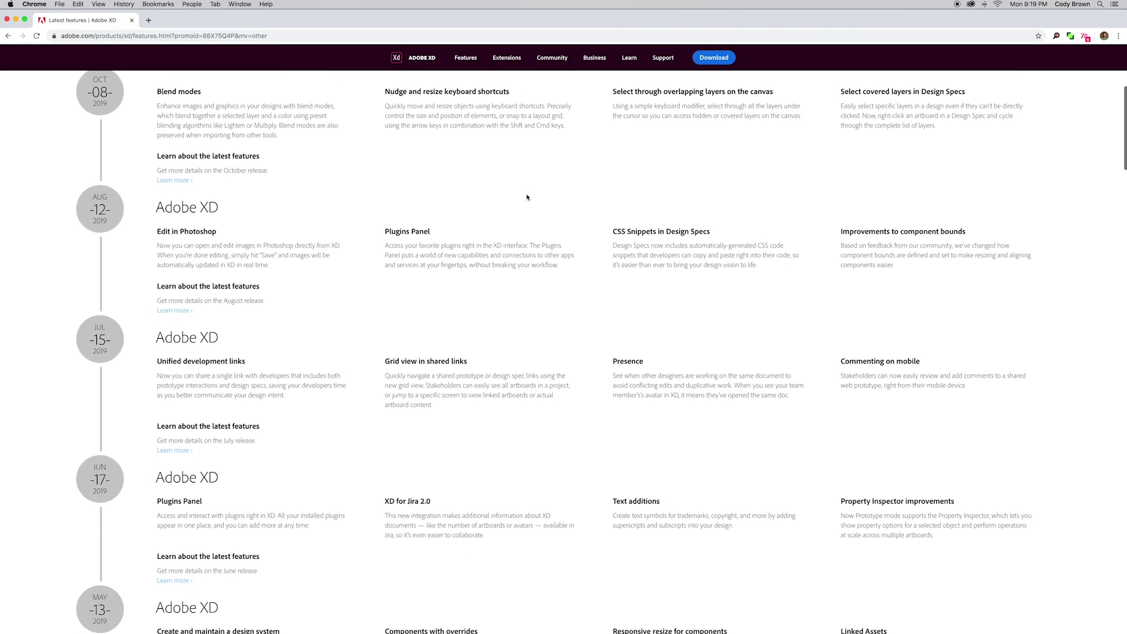
scroll(527, 195, "down", 20)
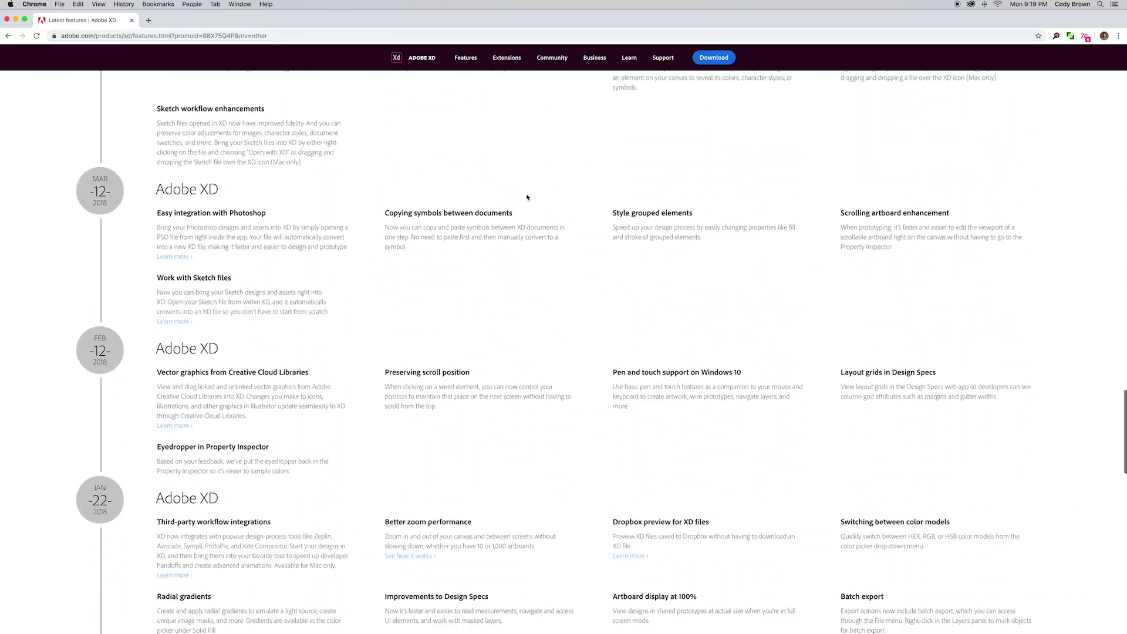
scroll(470, 219, "up", 10)
scroll(420, 248, "up", 3)
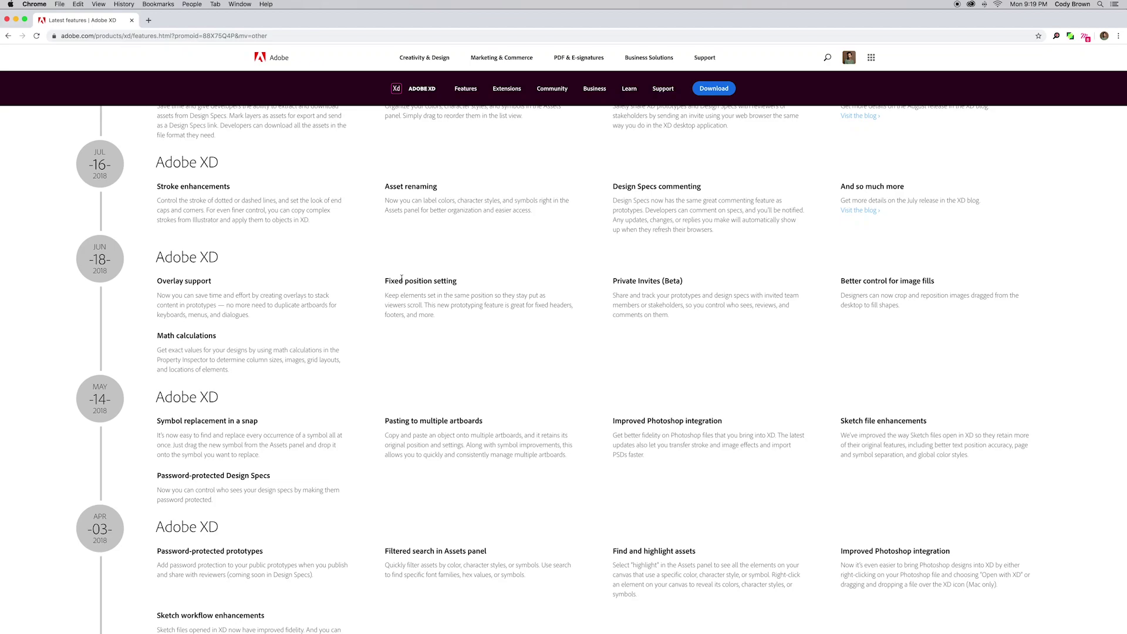
scroll(426, 284, "up", 4)
scroll(429, 297, "up", 3)
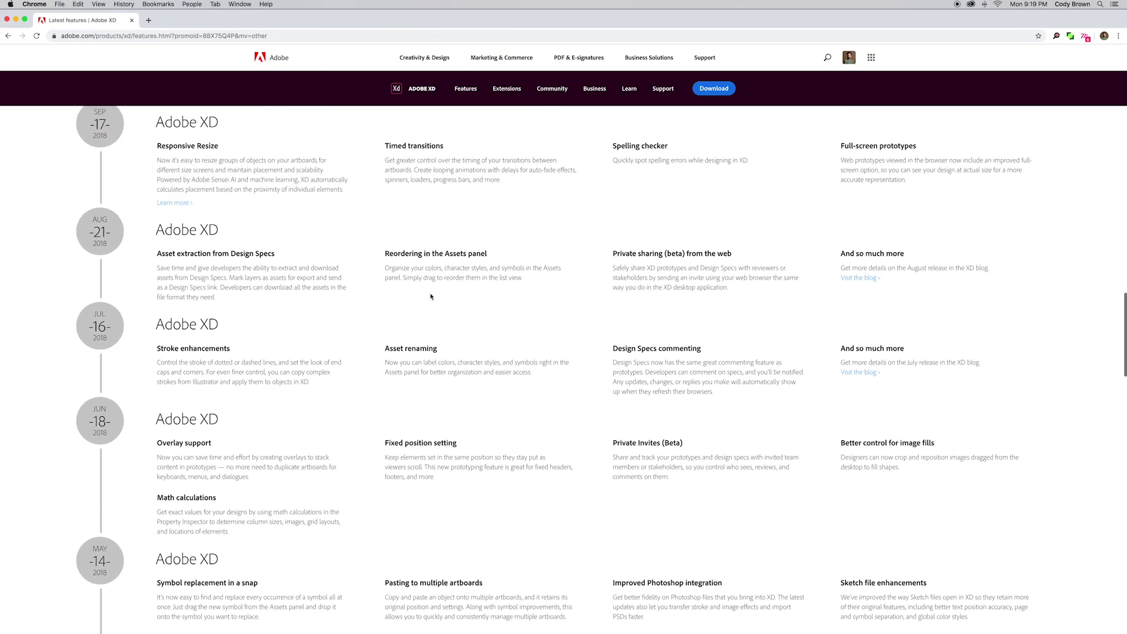
scroll(446, 289, "up", 3)
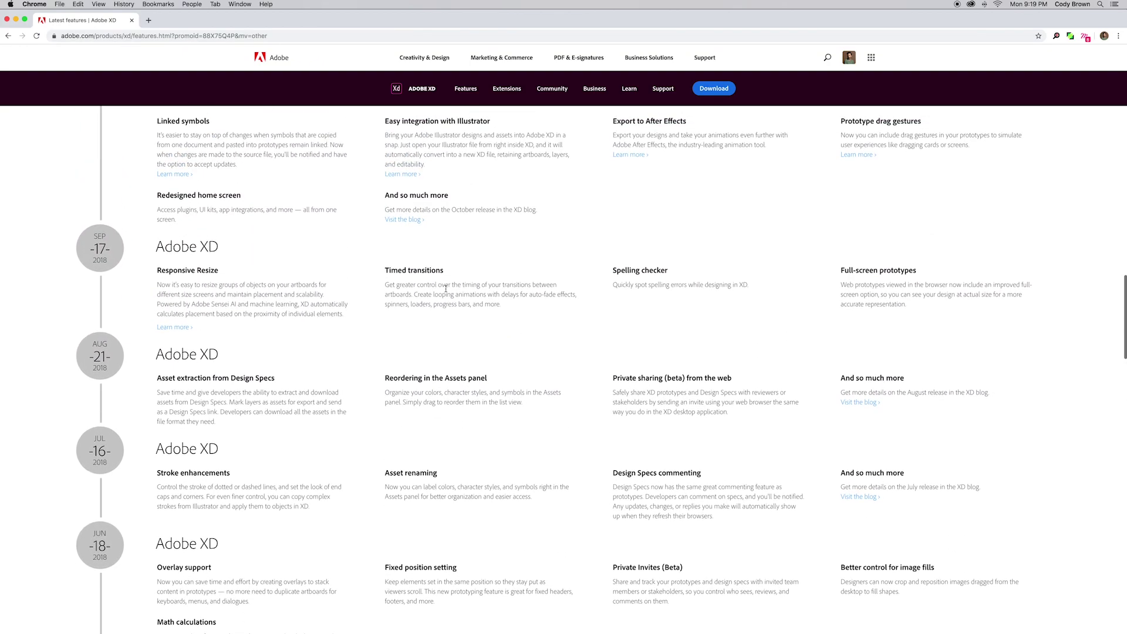
left_click_drag(398, 278, 459, 302)
scroll(458, 305, "up", 5)
left_click_drag(418, 266, 452, 301)
scroll(470, 304, "up", 8)
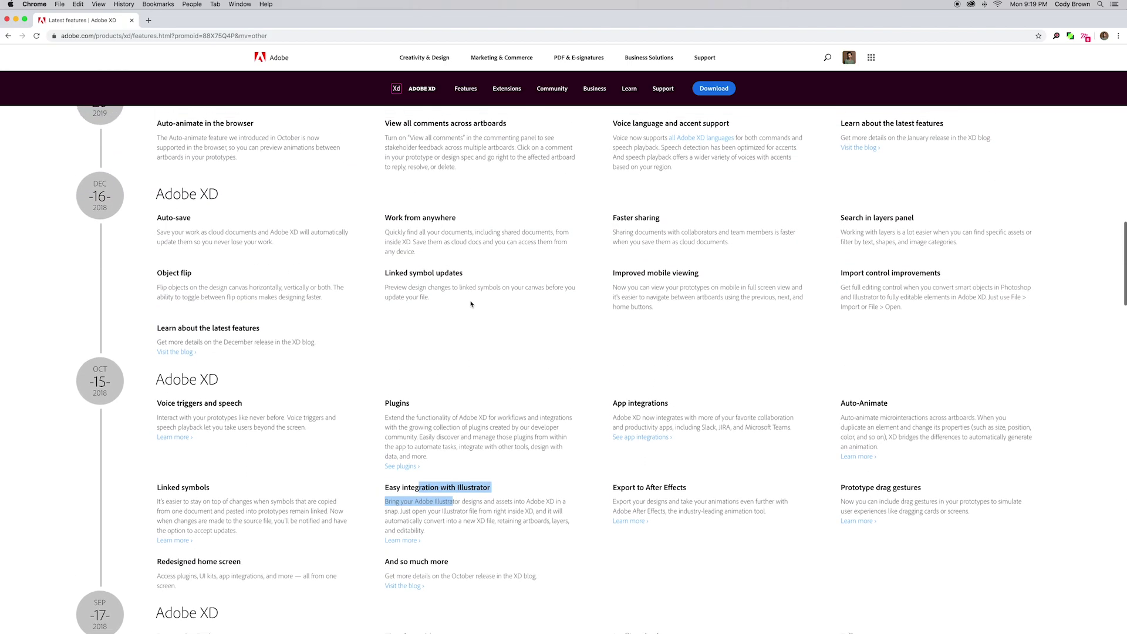
scroll(470, 304, "up", 10)
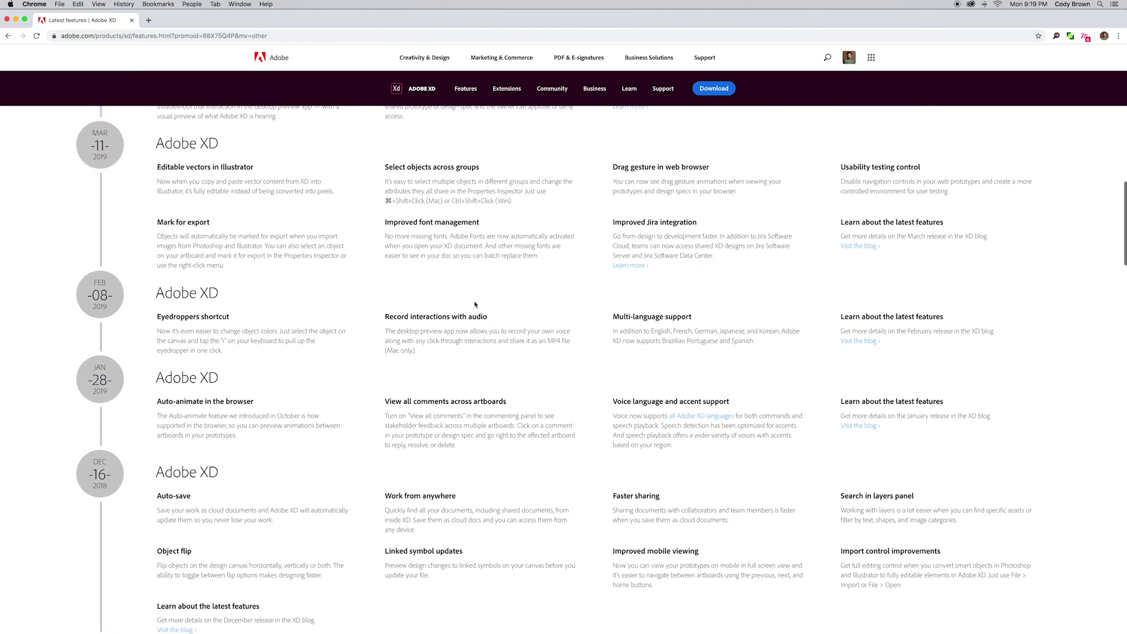
scroll(474, 304, "up", 3)
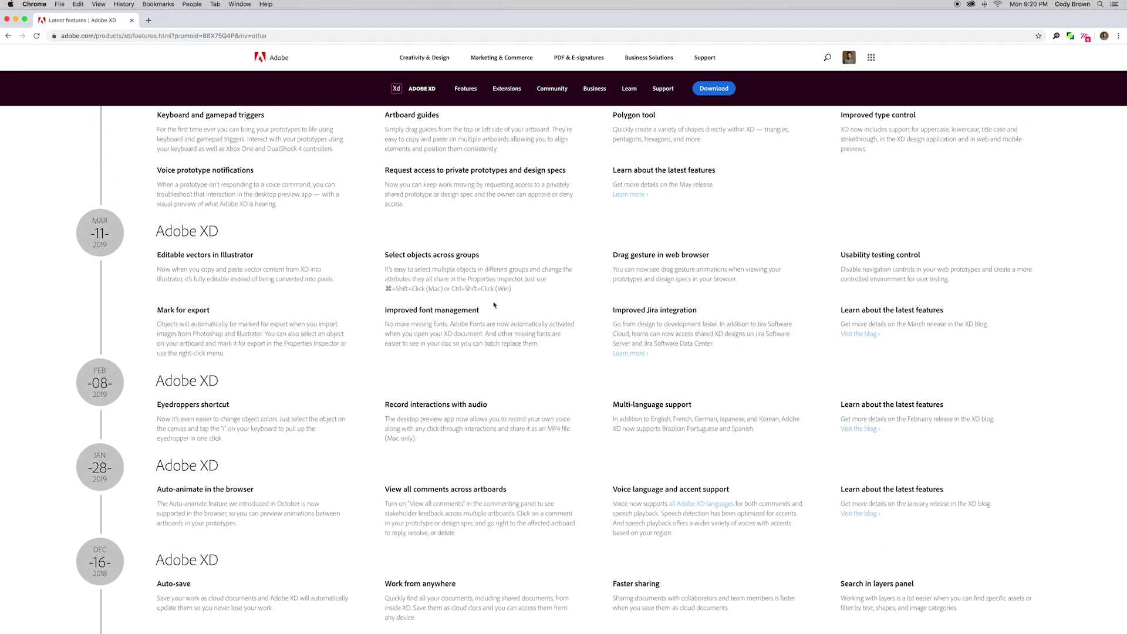
scroll(493, 305, "up", 20)
scroll(496, 305, "up", 11)
left_click_drag(388, 186, 454, 220)
left_click(464, 224)
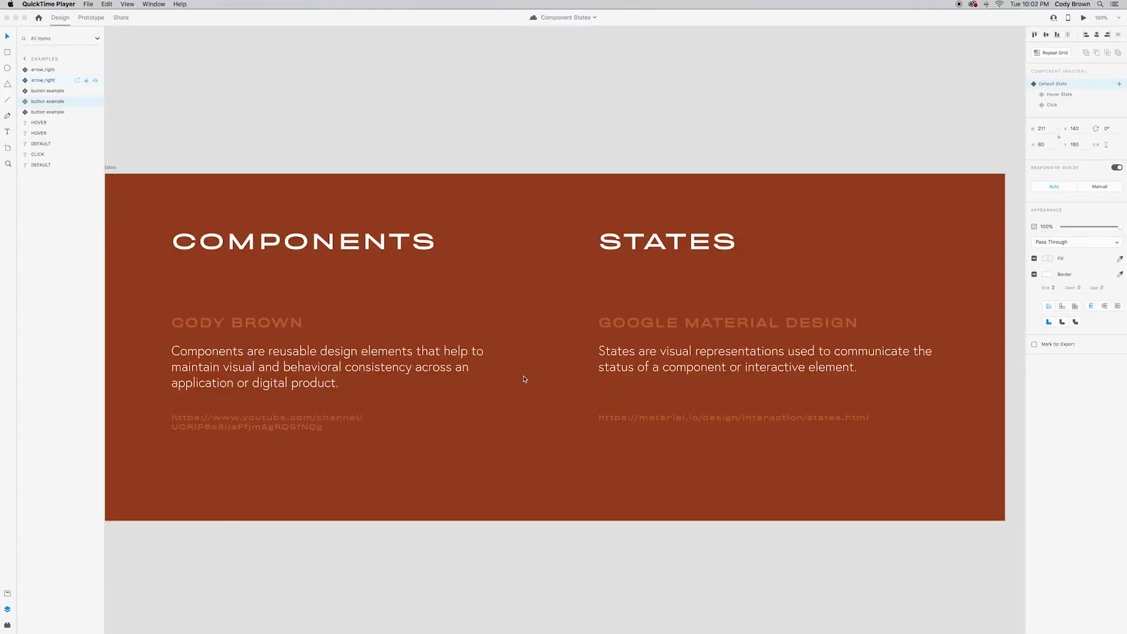
- Switch to Adobe XD and examine the Component States document's artboards with component and state definitions and button and arrow examples
left_click(484, 421)
left_click(513, 456)
left_click_drag(503, 447, 526, 421)
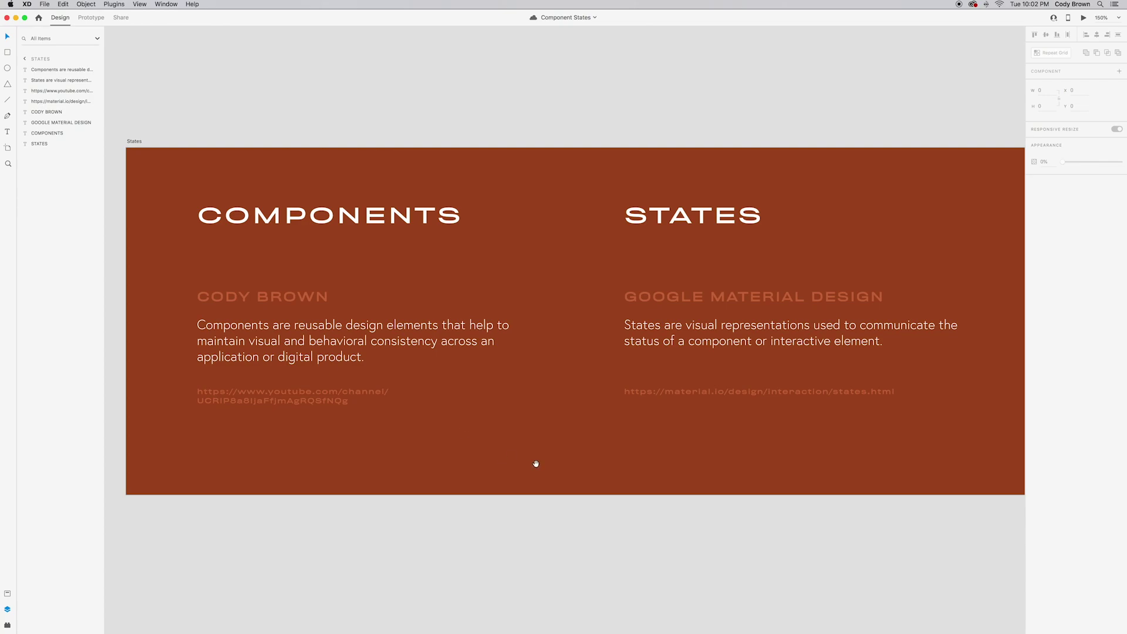
left_click_drag(536, 464, 468, 468)
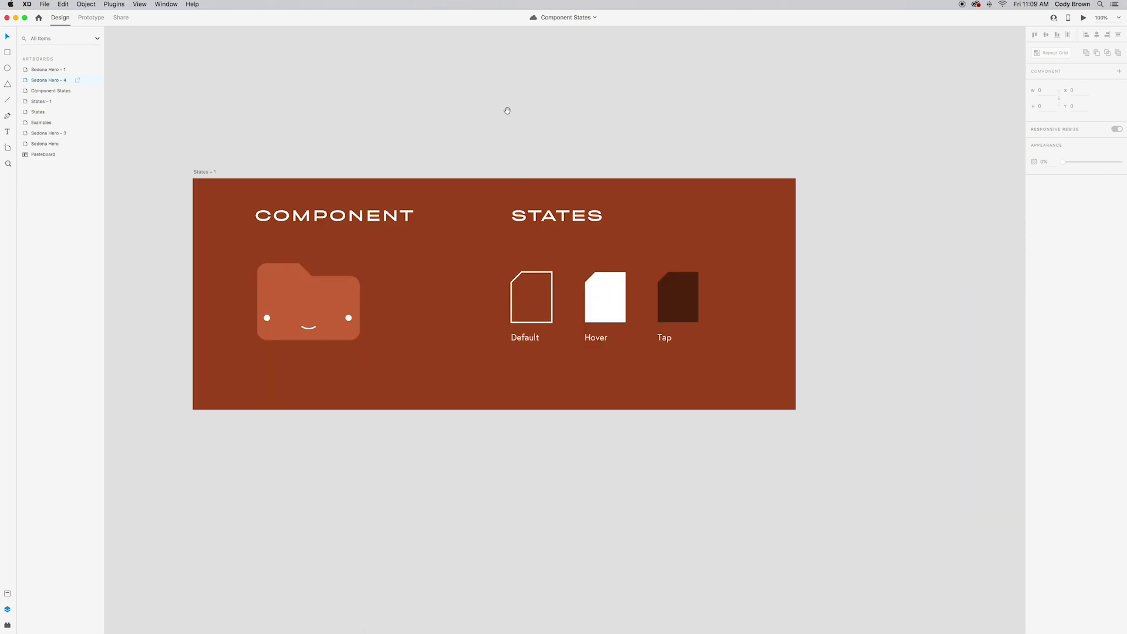
left_click_drag(505, 108, 558, 131)
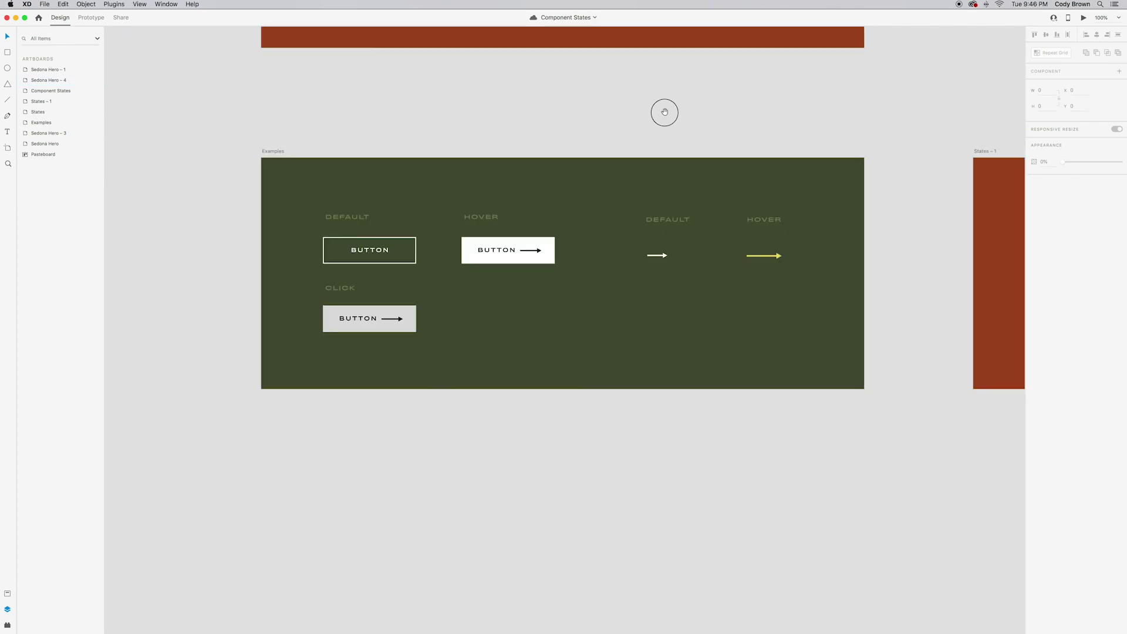
mouse_move(664, 111)
left_mouse_down()
mouse_move(656, 118)
mouse_move(668, 111)
left_mouse_up()
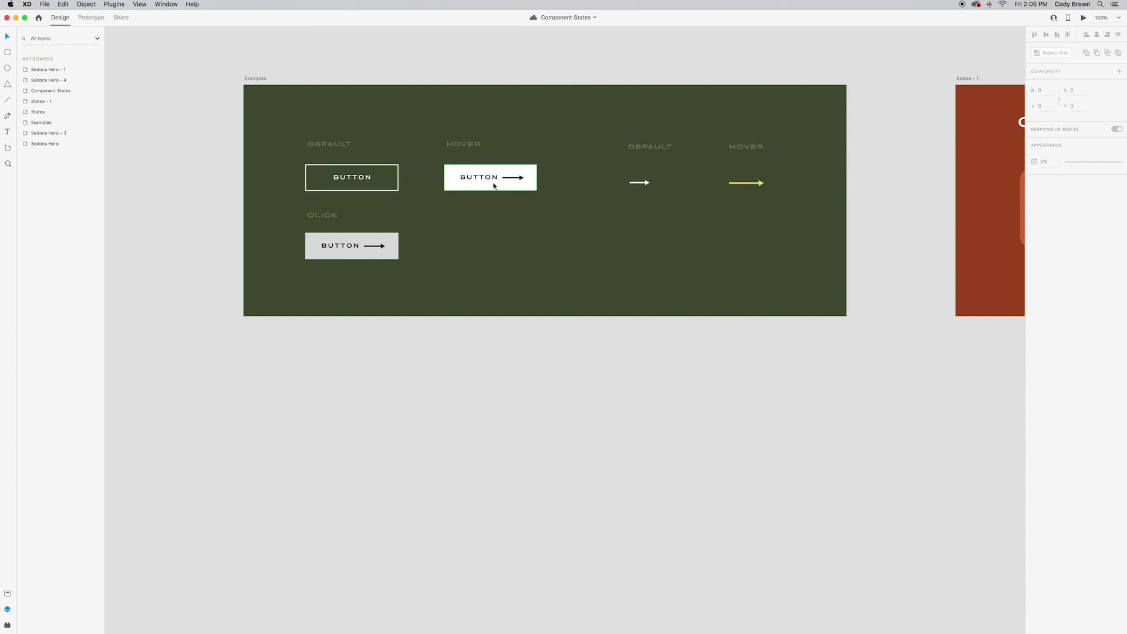
- Duplicate the Examples artboard directly below the original and delete the hover-state button with its HOVER label from the copy
scroll(496, 159, "down", 2)
left_click_drag(262, 57, 295, 345)
double_click(482, 449)
key("Delete")
left_click(472, 417)
key("Delete")
left_click(493, 449)
key("Delete")
- Delete both arrow icons and their DEFAULT and HOVER labels from the Examples – 1 artboard
left_click(649, 420)
key("Delete")
left_click(756, 420)
key("Delete")
left_click(753, 453)
key("Delete")
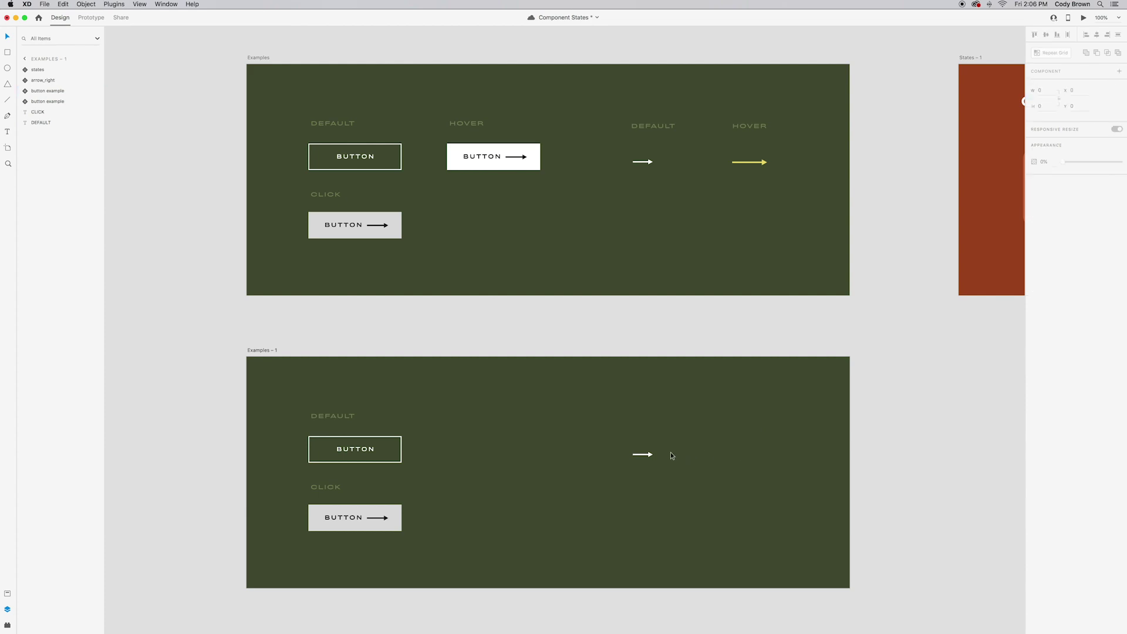
left_click(651, 455)
key("Delete")
- Delete the grey click-state button and its CLICK label from the Examples – 1 artboard
left_click(346, 518)
key("Delete")
left_click(327, 487)
key("Delete")
- Select the remaining button on Examples – 1 and view its Hover State and Click state against the original examples
scroll(455, 478, "up", 5)
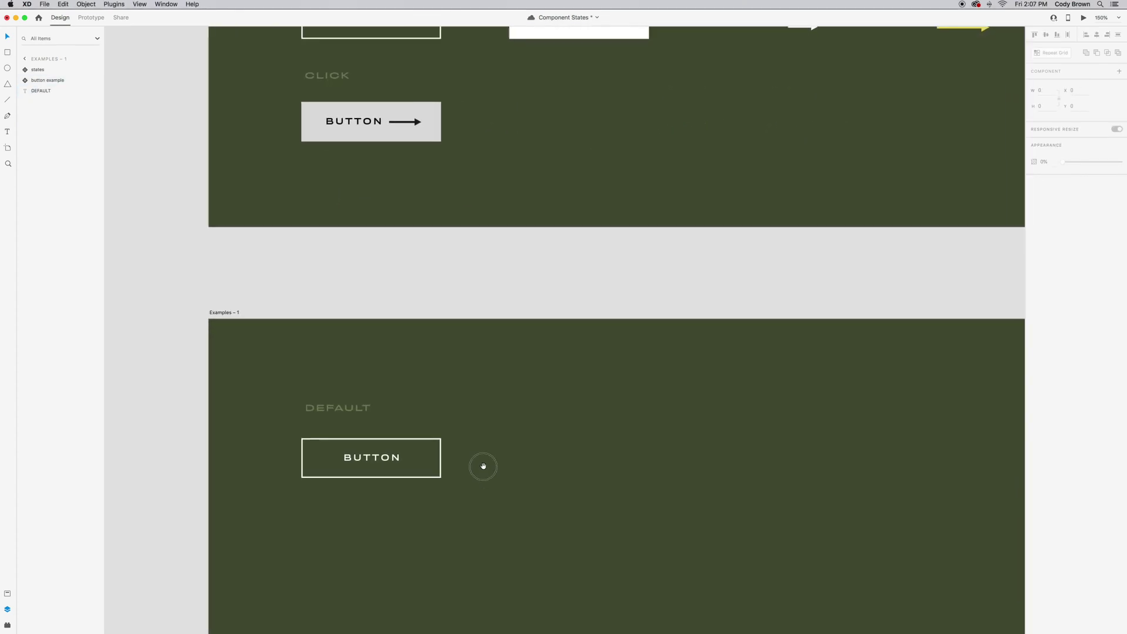
left_click_drag(496, 382, 466, 355)
left_click(359, 363)
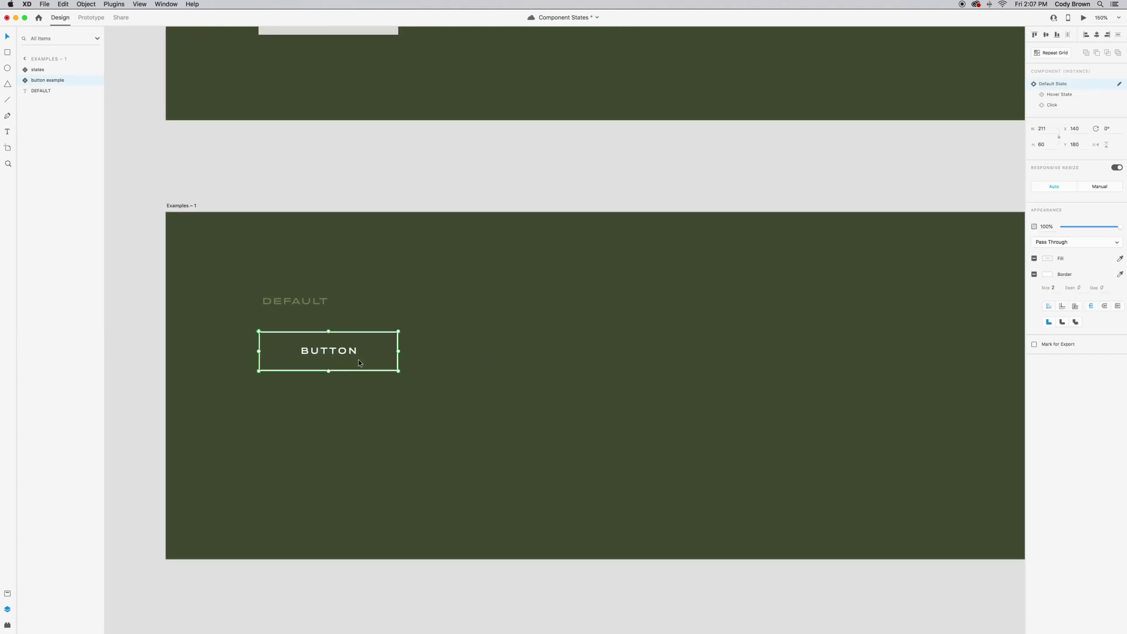
scroll(503, 297, "up", 5)
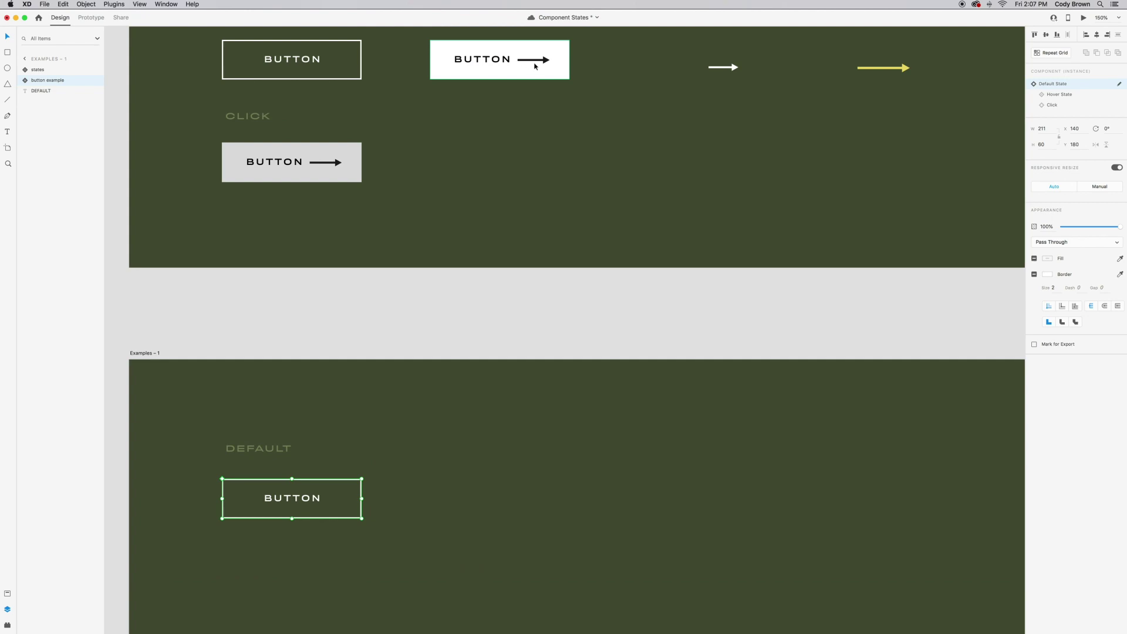
scroll(527, 63, "up", 2)
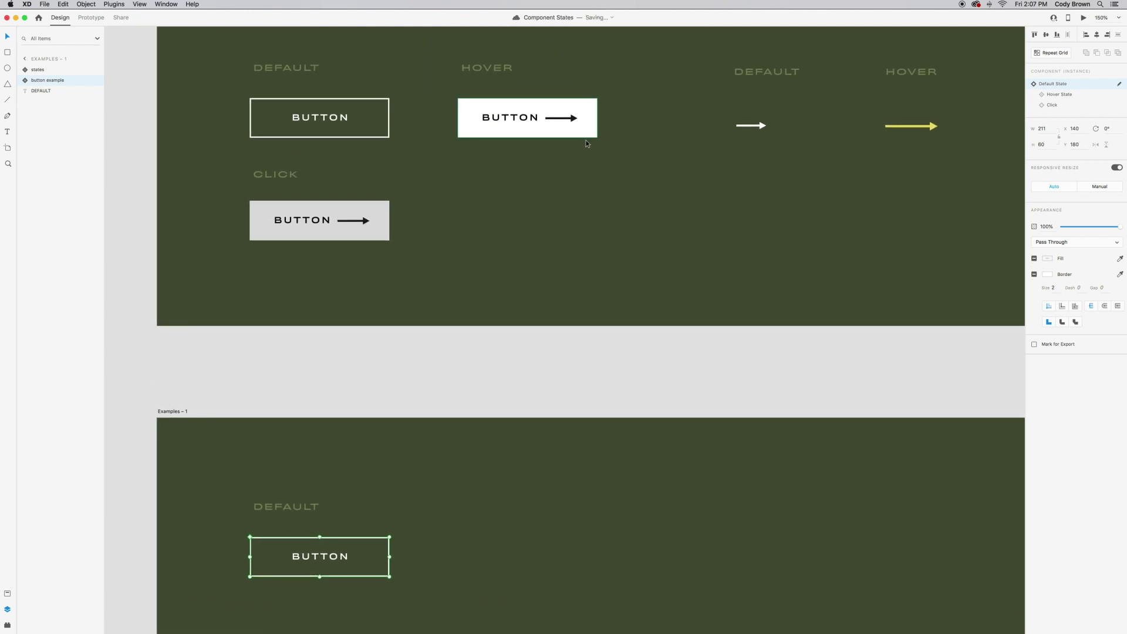
scroll(610, 171, "down", 5)
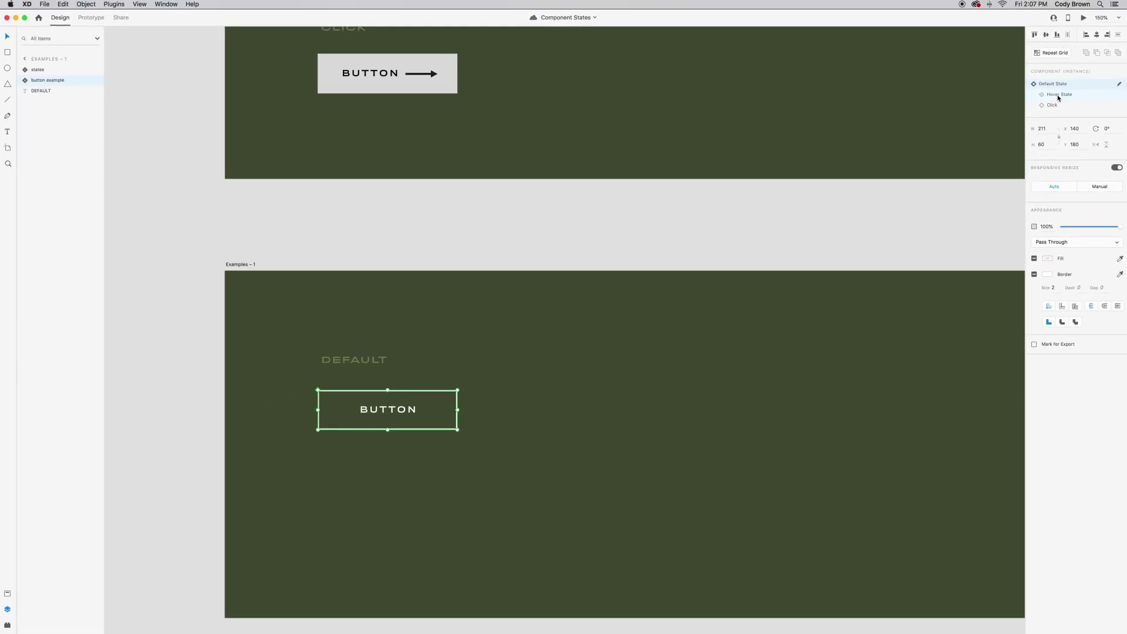
left_click(988, 140)
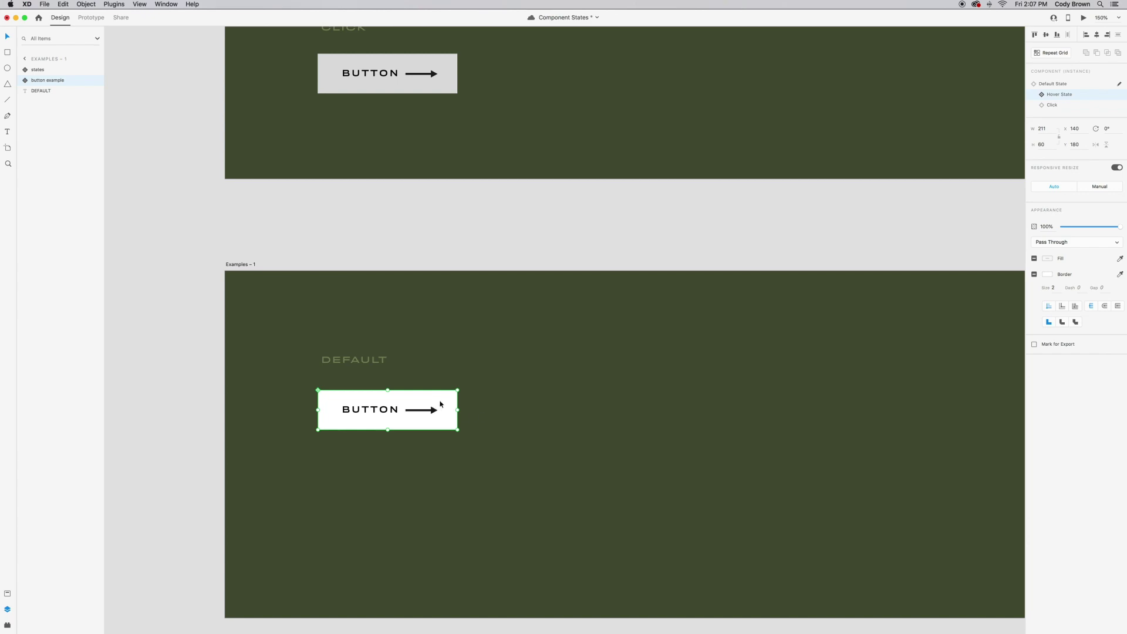
left_click(1052, 106)
scroll(540, 341, "up", 5)
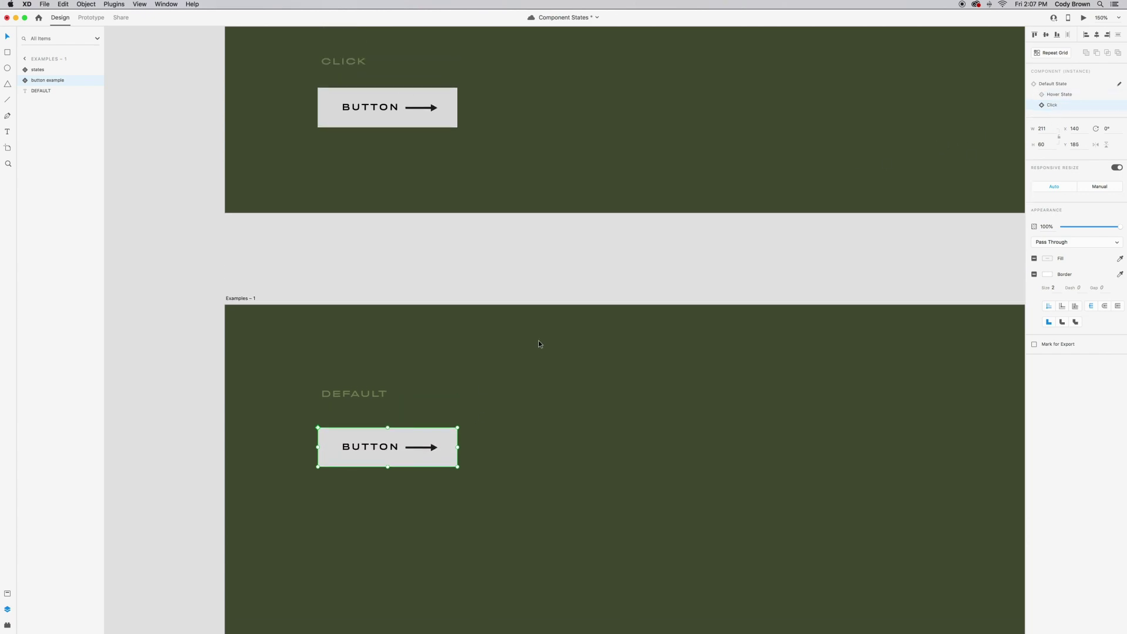
scroll(540, 341, "down", 3)
scroll(539, 342, "down", 2)
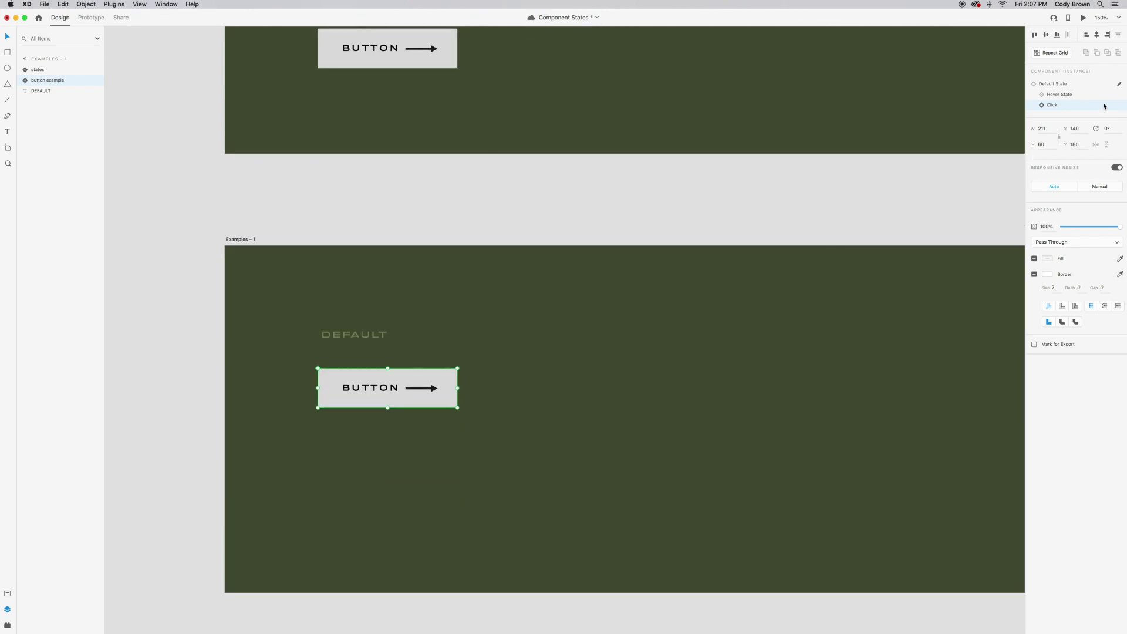
- Cycle the button instance repeatedly through its Hover State, Default State and Click state, ending on Default State
left_click(1070, 96)
left_click(1061, 84)
left_click(1057, 95)
left_click(1053, 106)
left_click(1058, 94)
left_click(1054, 84)
left_click(1057, 94)
left_click(1058, 106)
left_click(1059, 95)
left_click(1058, 86)
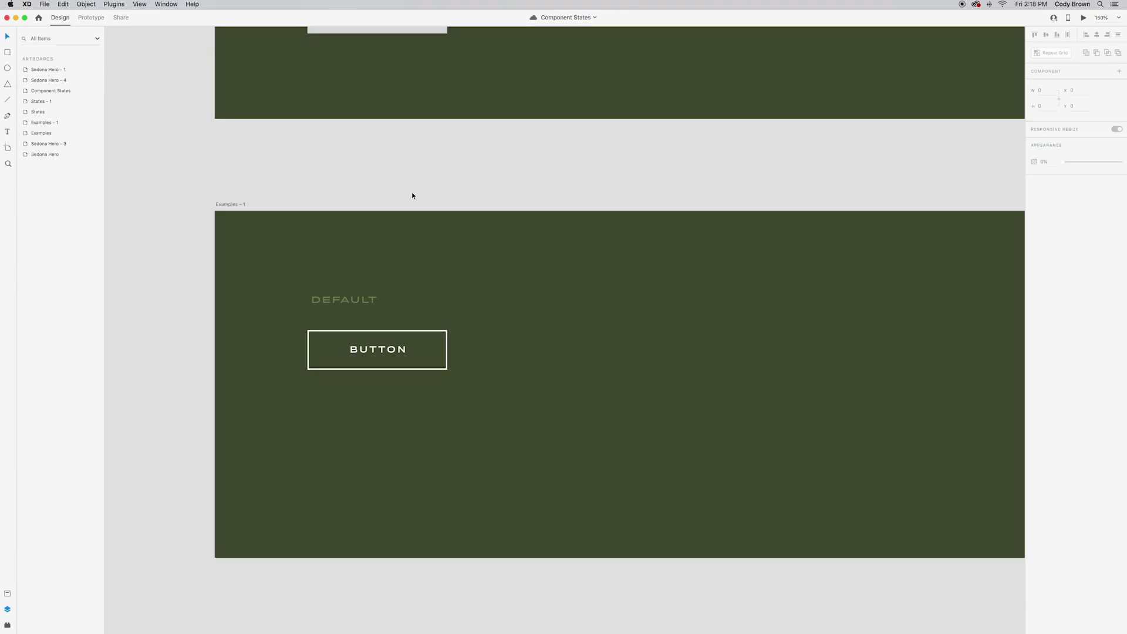
- Preview the Examples – 1 artboard in the desktop preview window and try out the button's interactive states
left_click(236, 205)
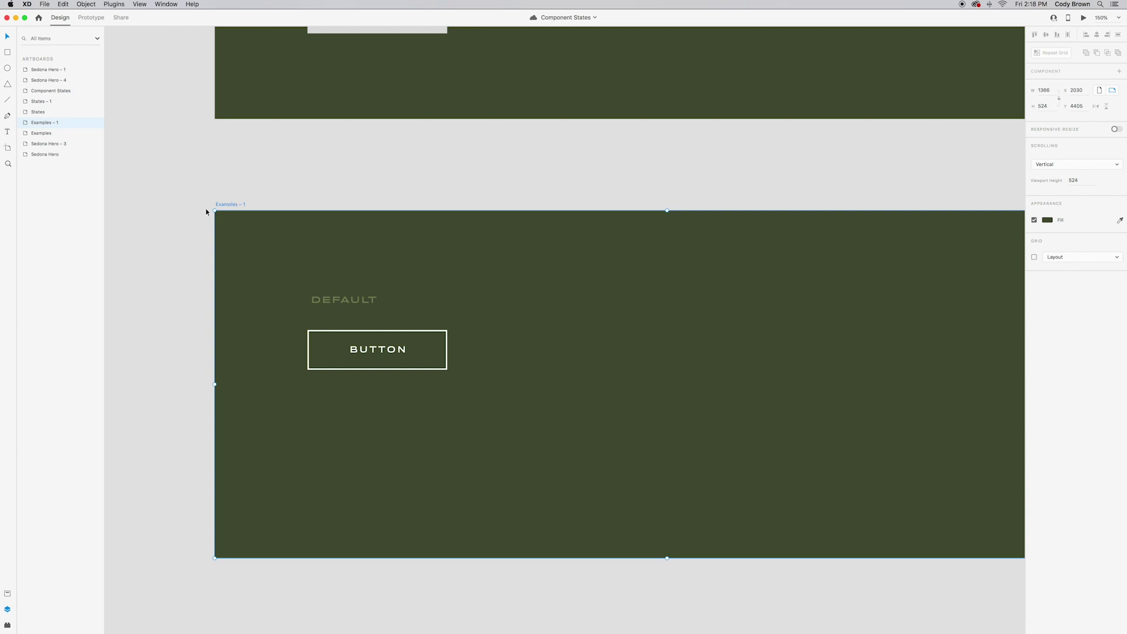
left_click(1083, 20)
left_click_drag(754, 223, 703, 166)
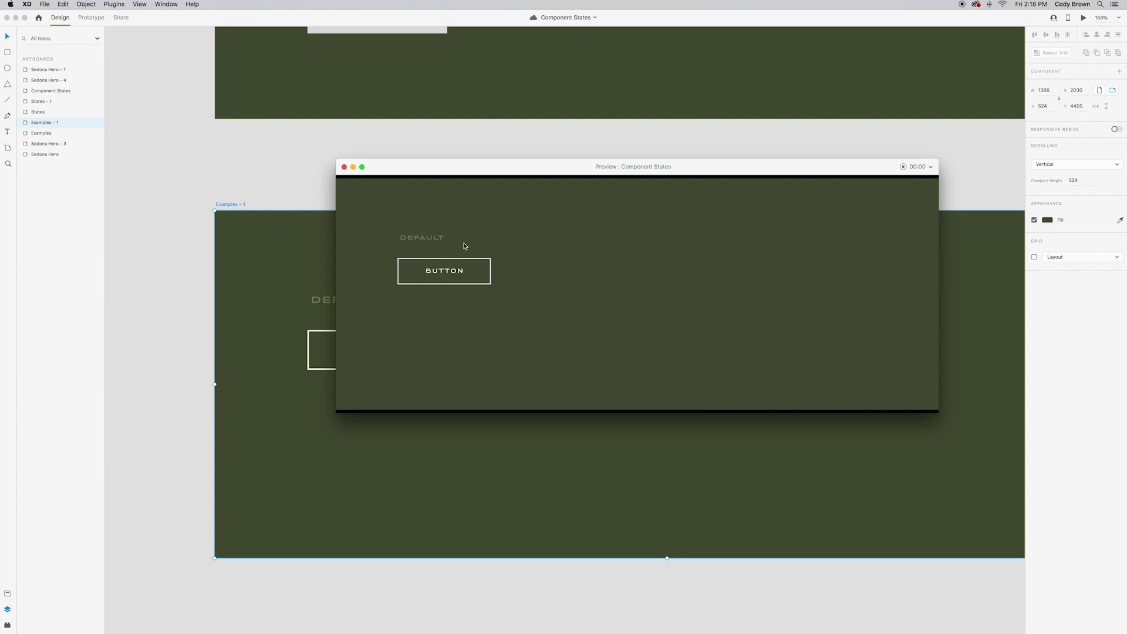
left_click(460, 269)
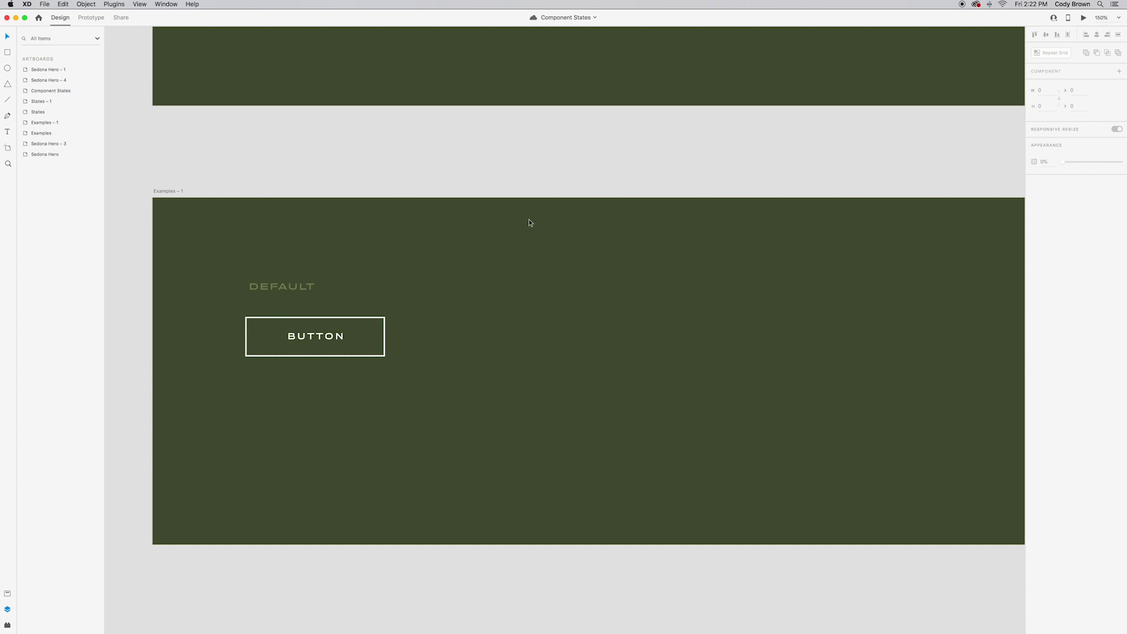
- Draw a rectangle about 212 × 60 to the right of the button on Examples – 1 and turn off its fill
left_click(9, 56)
mouse_move(505, 318)
left_mouse_down()
mouse_move(559, 352)
mouse_move(645, 355)
left_mouse_up()
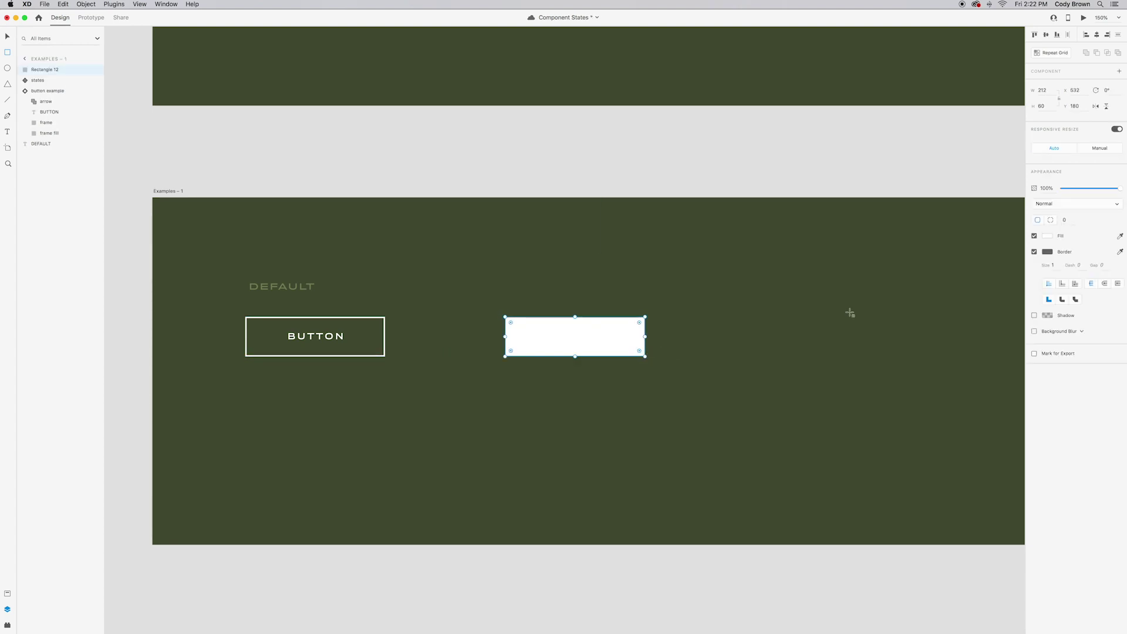
left_click(1034, 236)
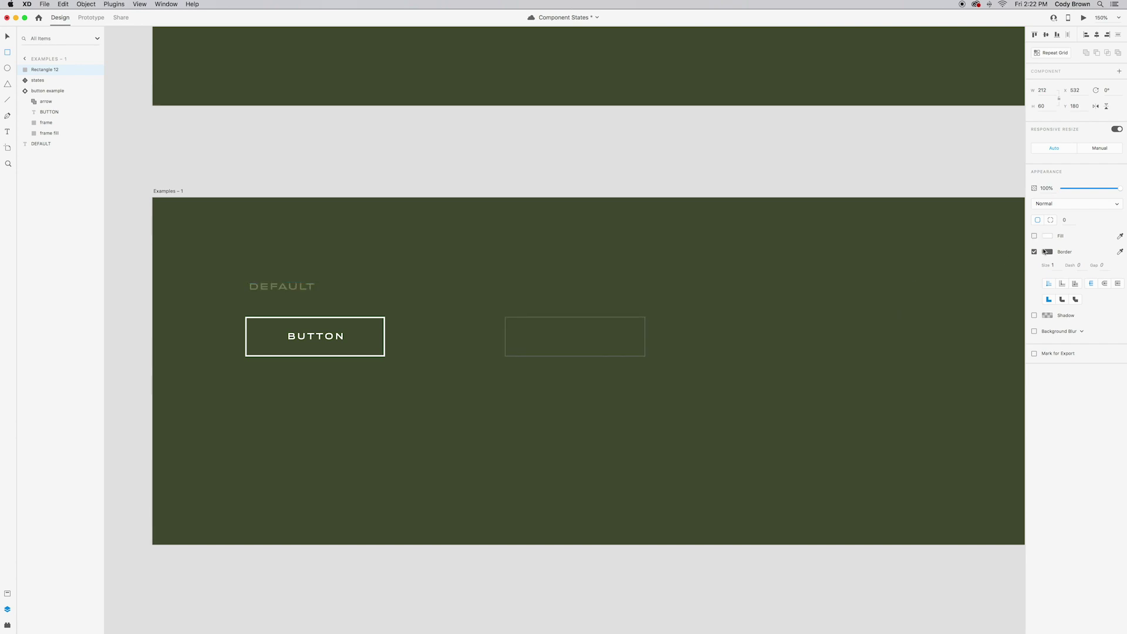
- Set the new rectangle's border size to 2 and its border colour to white (#FFFFFF)
left_click(1051, 266)
type("2")
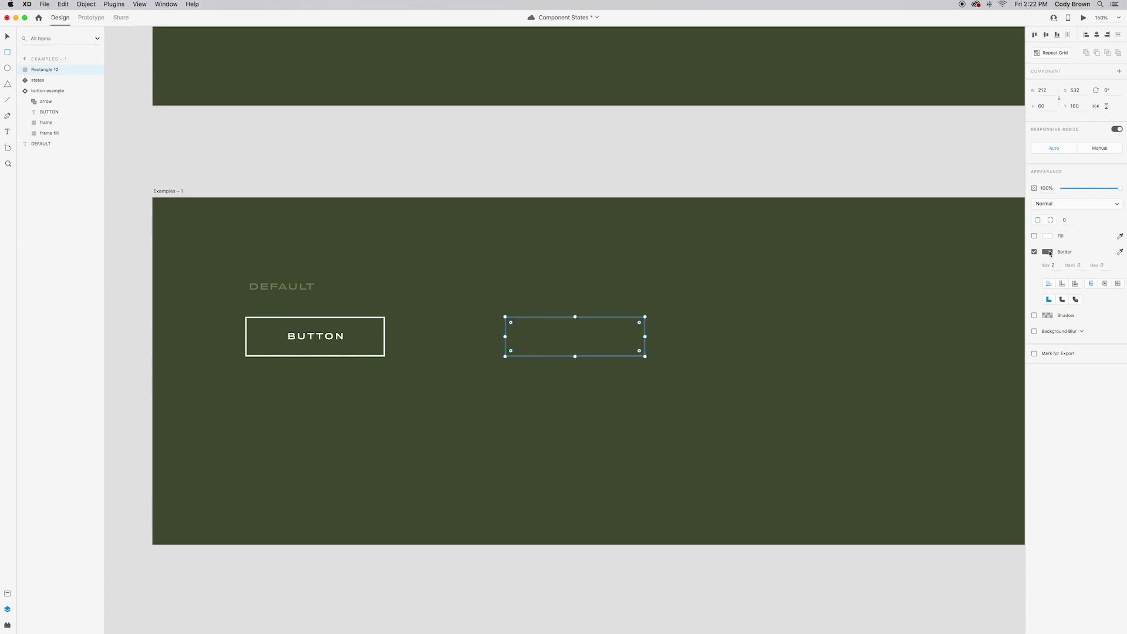
left_click(1047, 252)
left_click(948, 235)
left_click_drag(948, 235, 928, 193)
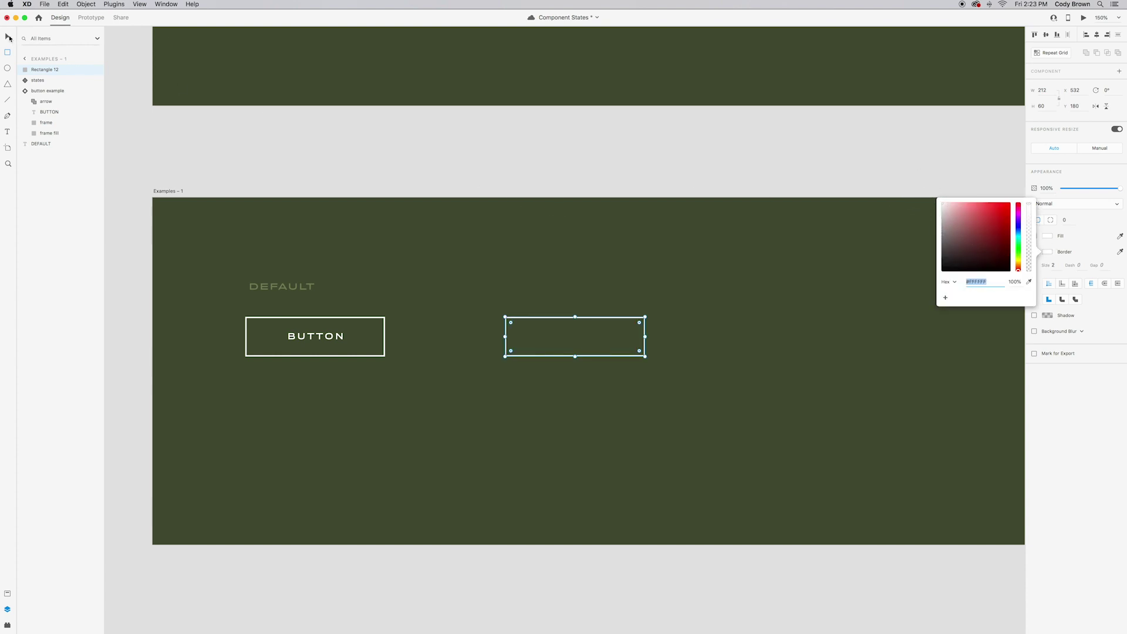
left_click(568, 209)
left_click(583, 181)
- Add the text BUTTON inside the new outlined rectangle on the Examples – 1 artboard and roughly centre it
scroll(567, 173, "down", 2)
scroll(567, 173, "right", 3)
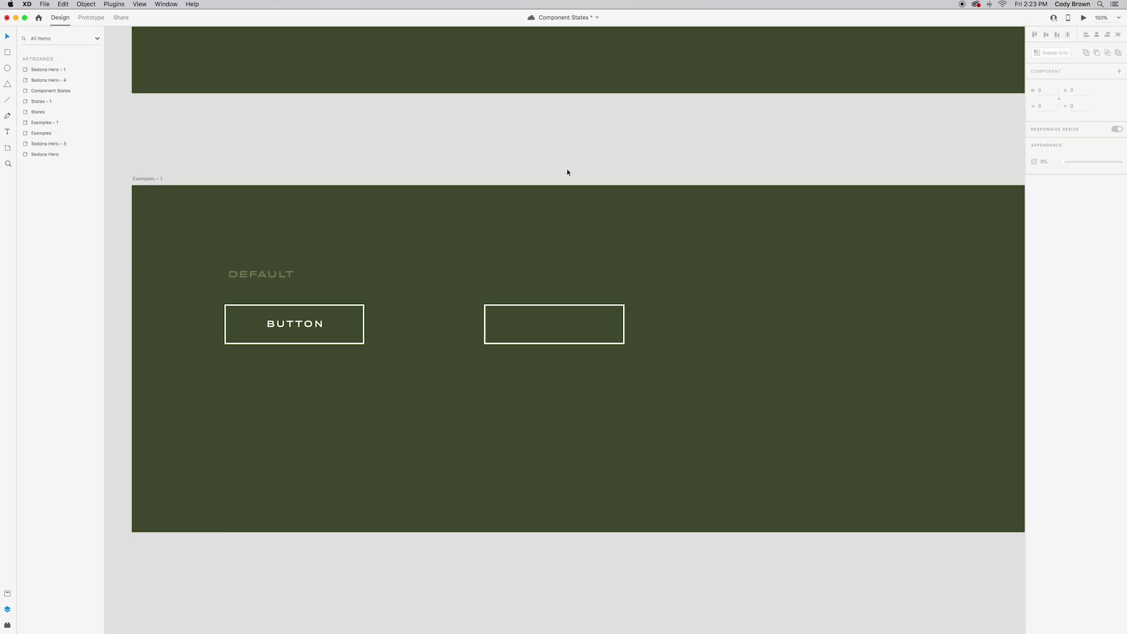
key("super+equal")
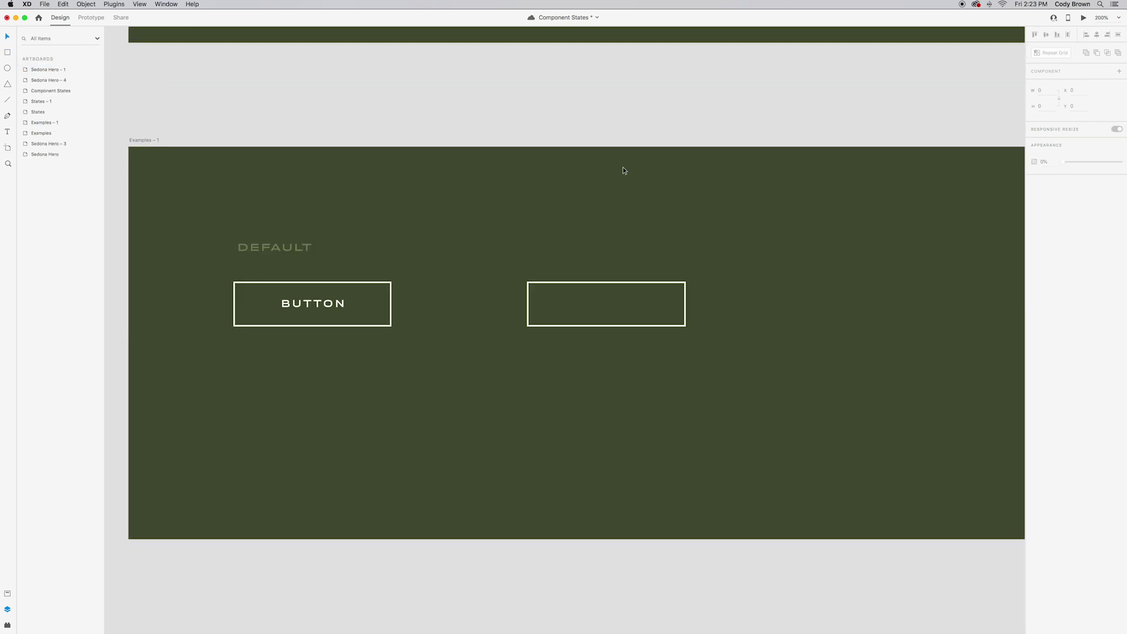
key("t")
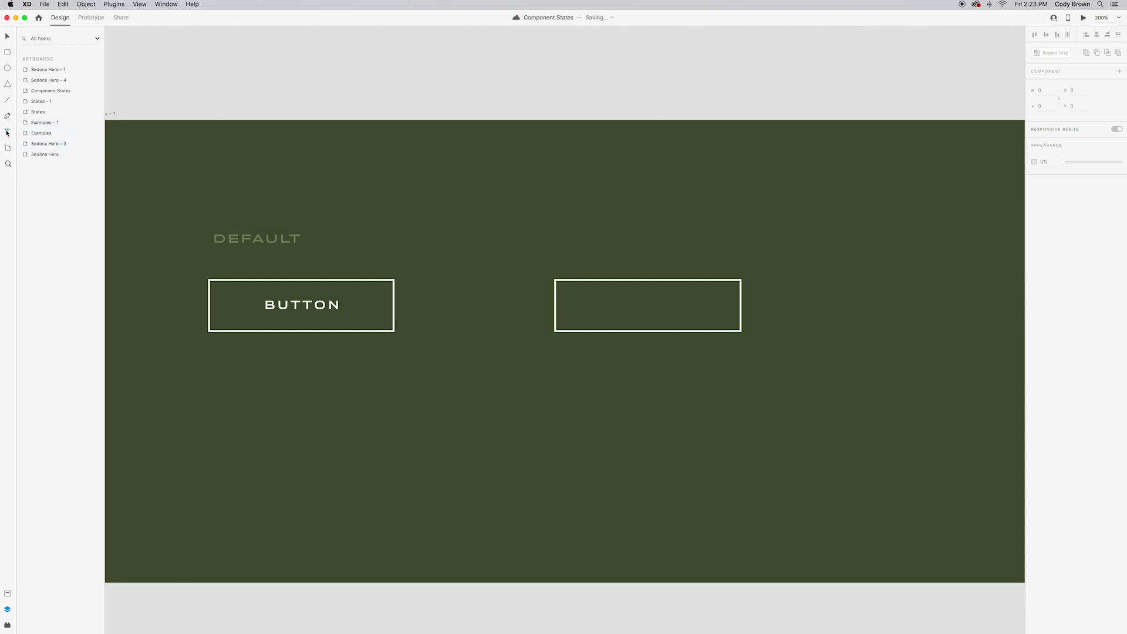
left_click(650, 306)
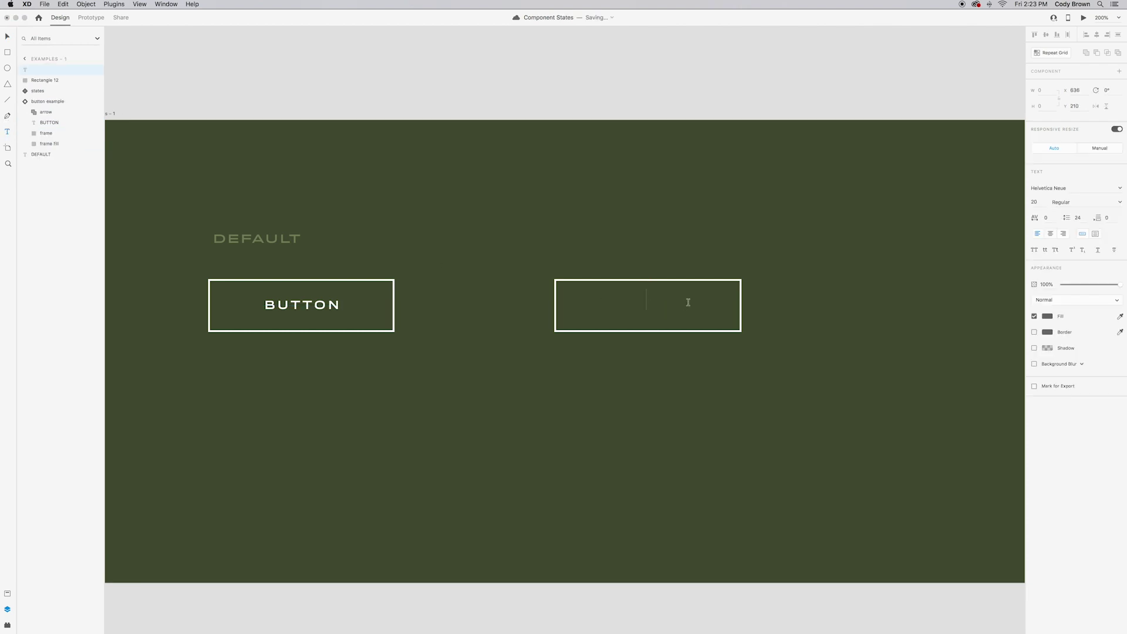
type("BUTTON")
key("Escape")
left_click_drag(690, 298, 667, 303)
- Make the new BUTTON text's fill white and change its font to Rhode
left_click(1047, 317)
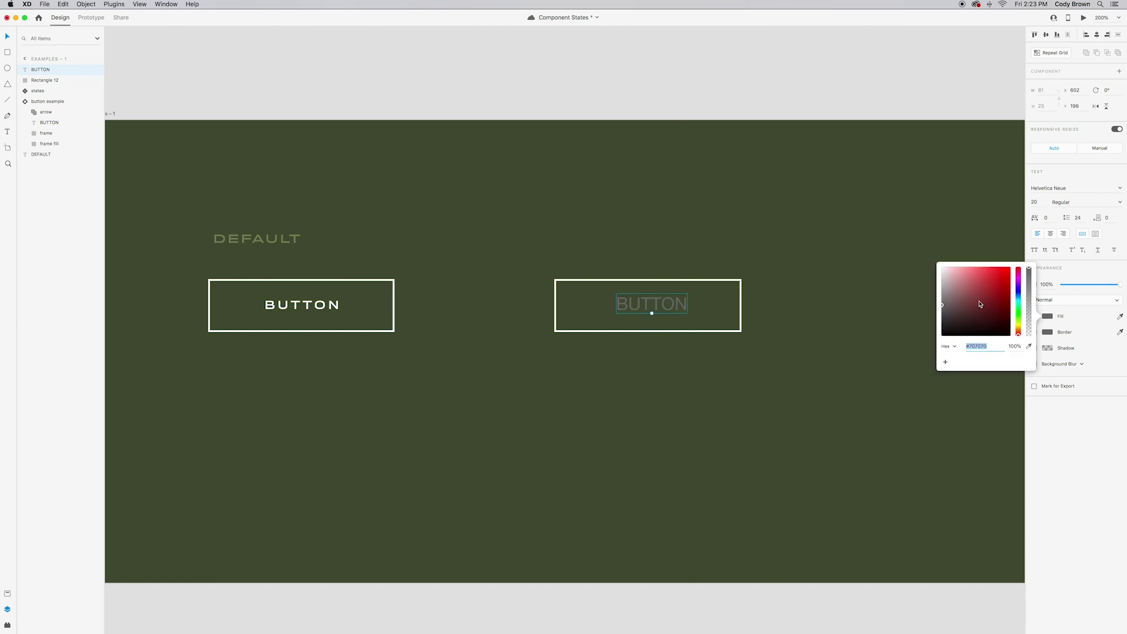
left_click_drag(980, 303, 903, 238)
left_click(1046, 188)
type("Rh")
key("Return")
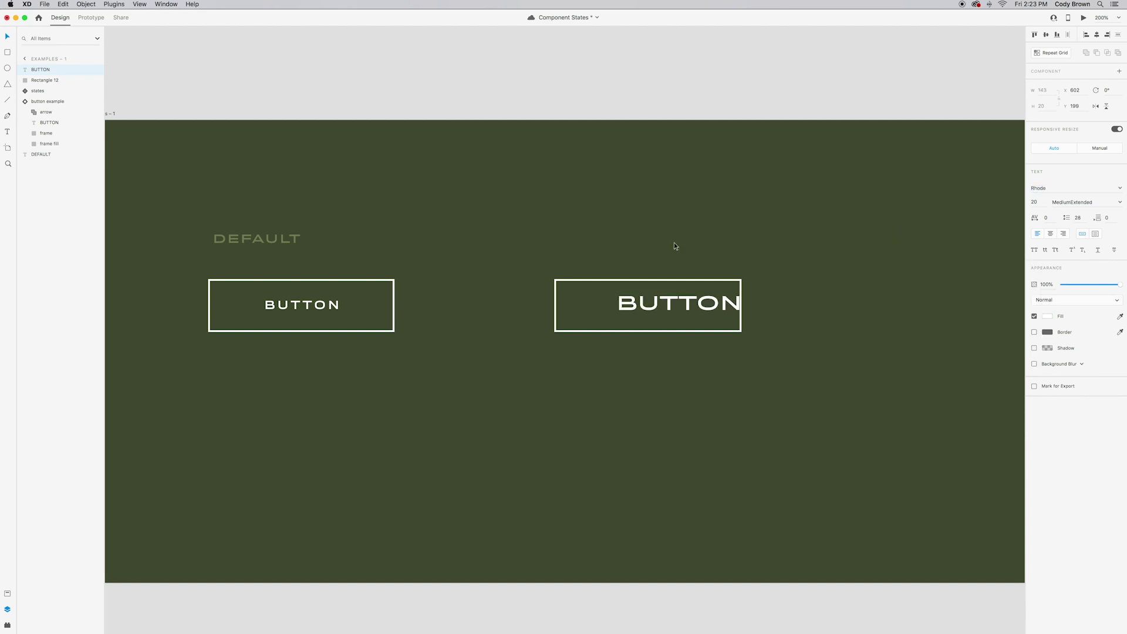
- Set the new BUTTON text's font size to 12, centre it within the rectangle and save the document
left_click(309, 319)
left_click(708, 313)
left_click_drag(707, 313, 681, 314)
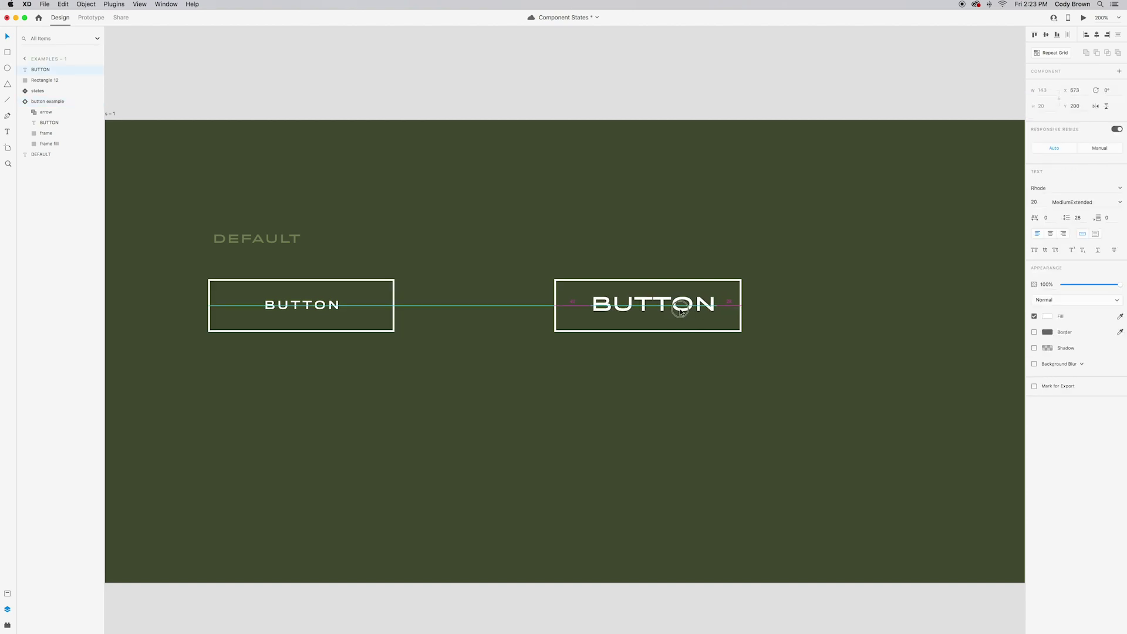
left_click(1037, 201)
type("12")
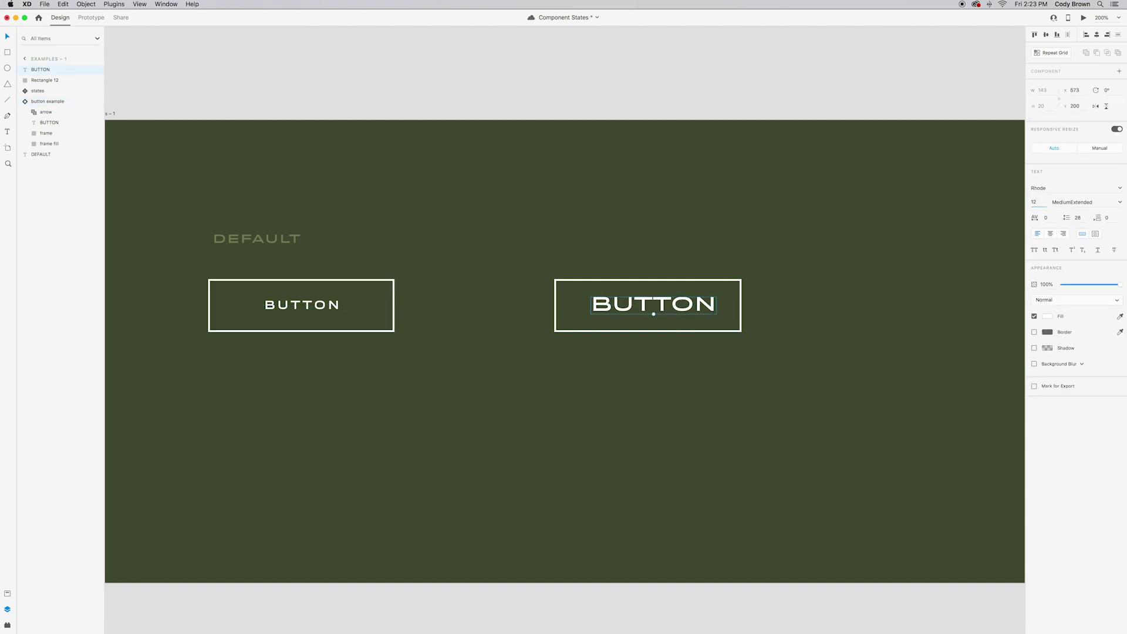
left_click(697, 316)
left_click(630, 310)
left_click_drag(630, 310, 656, 312)
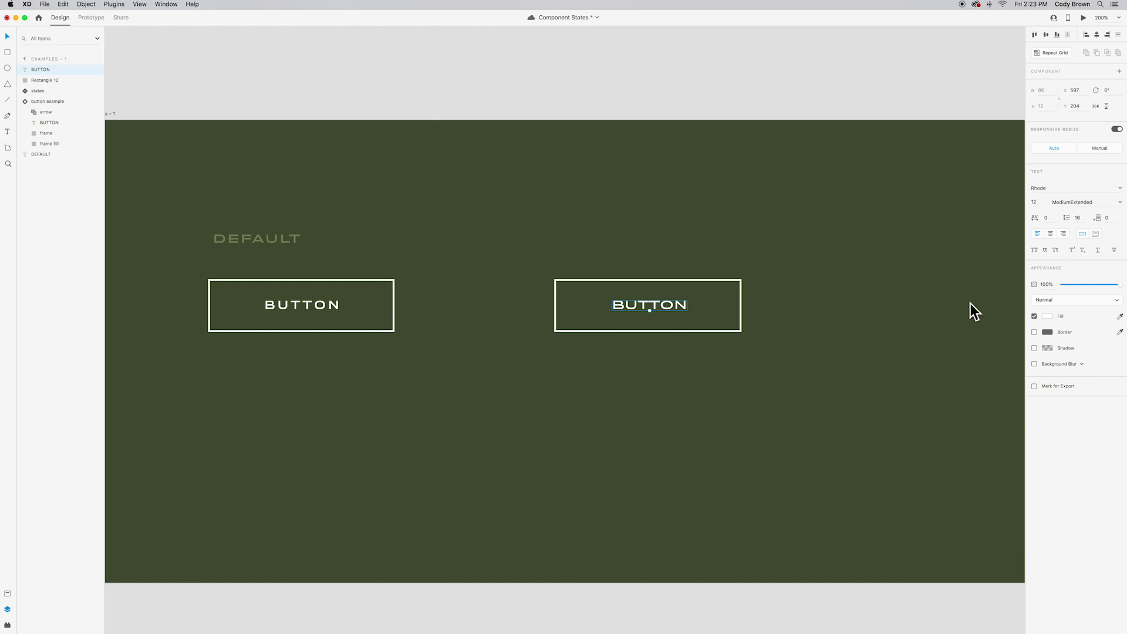
key("super+s")
- Try character spacings of 30 and 100 on the new BUTTON text and adjust its position
left_click(1048, 217)
type("30")
key("Return")
left_click(1048, 218)
type("100")
key("Return")
left_click_drag(676, 307, 674, 307)
- Set the new BUTTON text's character spacing to 150 and recentre it within the rectangle
left_click(1049, 218)
type("15")
key("Return")
left_click_drag(657, 307, 662, 306)
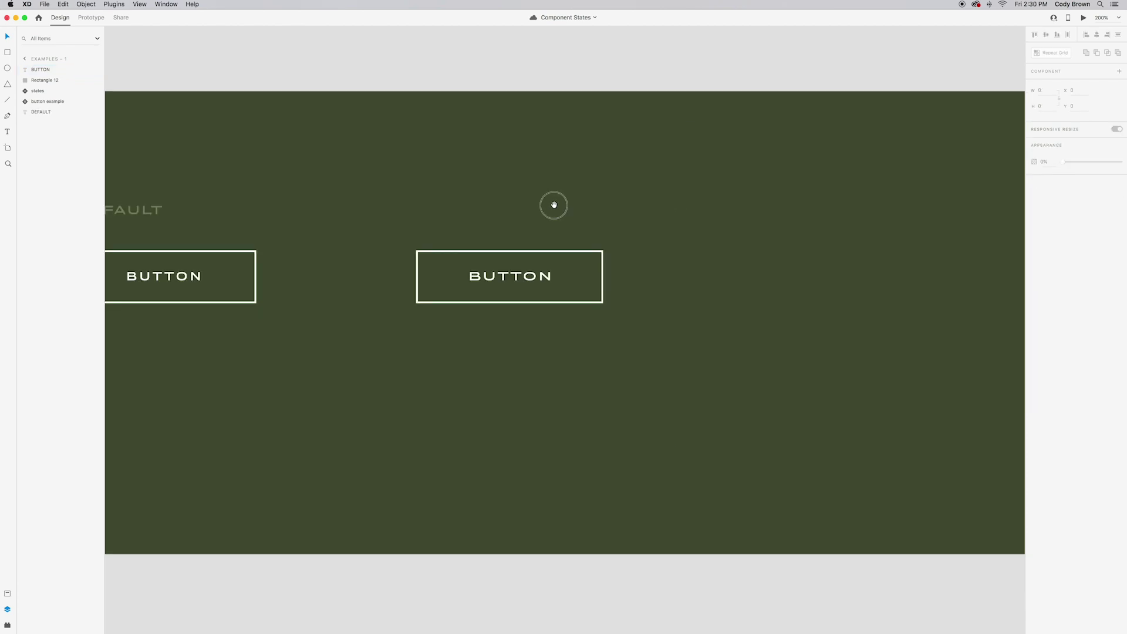
- Delete the old button example instance together with its DEFAULT label from the Examples – 1 artboard
left_click_drag(553, 205, 782, 163)
left_click(335, 225)
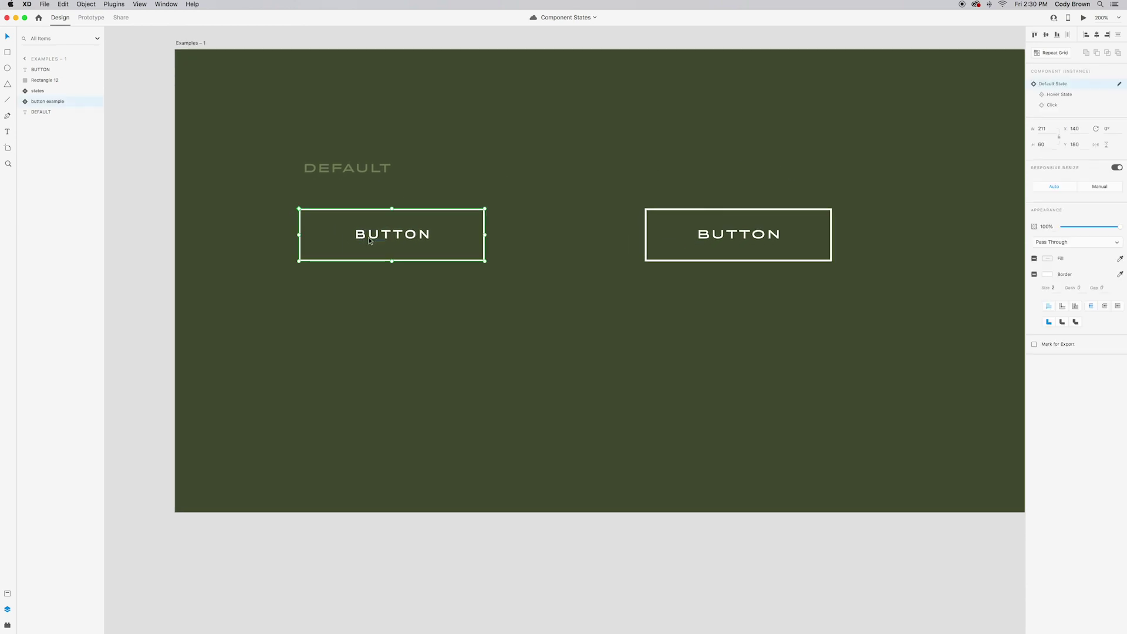
left_click(369, 171, "shift")
key("Delete")
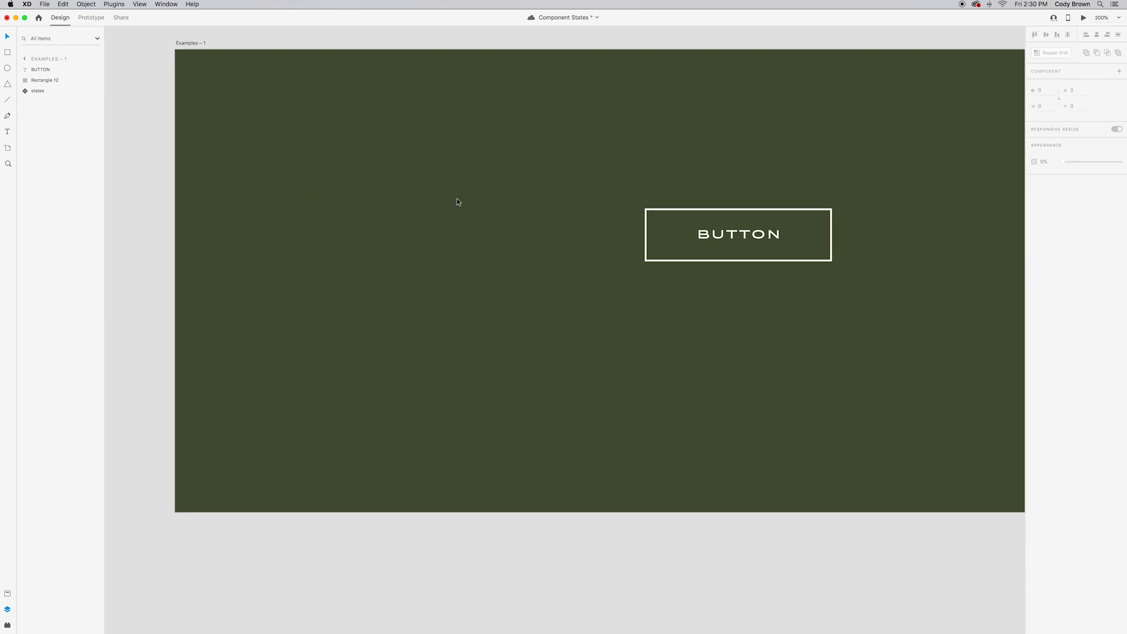
- Rename the button's rectangle layer to outline
scroll(597, 188, "right", 5)
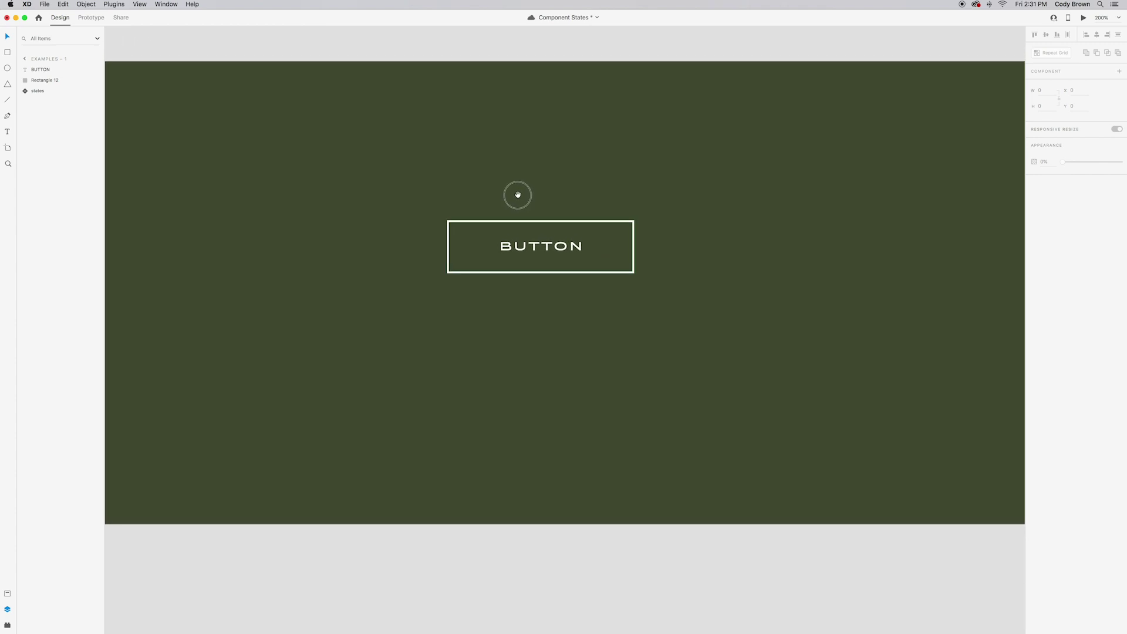
left_click(534, 253)
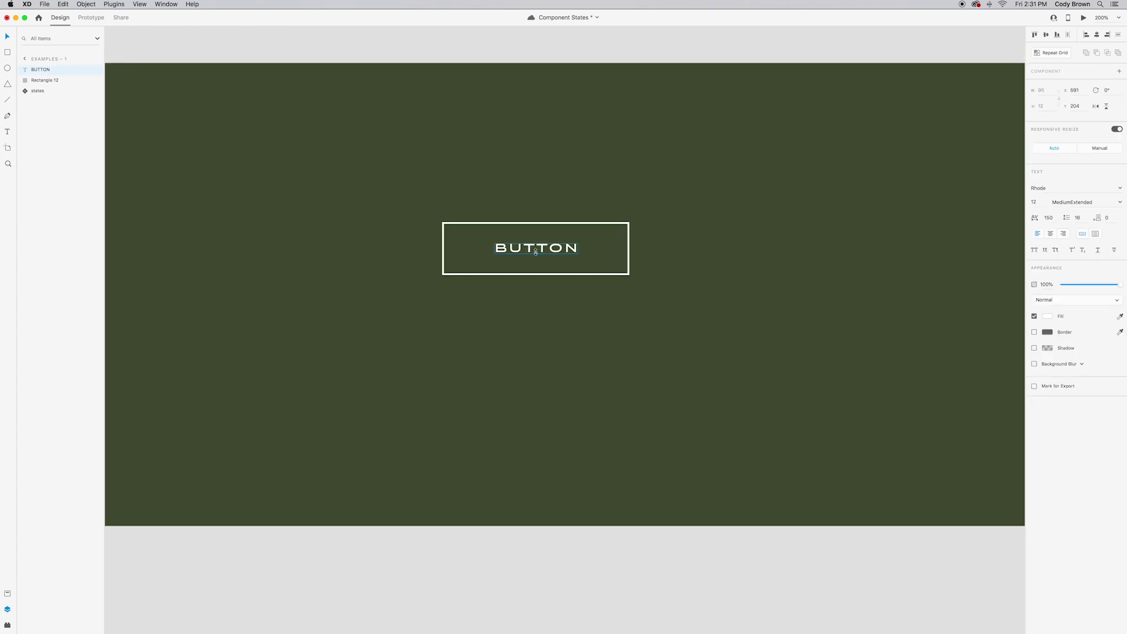
double_click(45, 81)
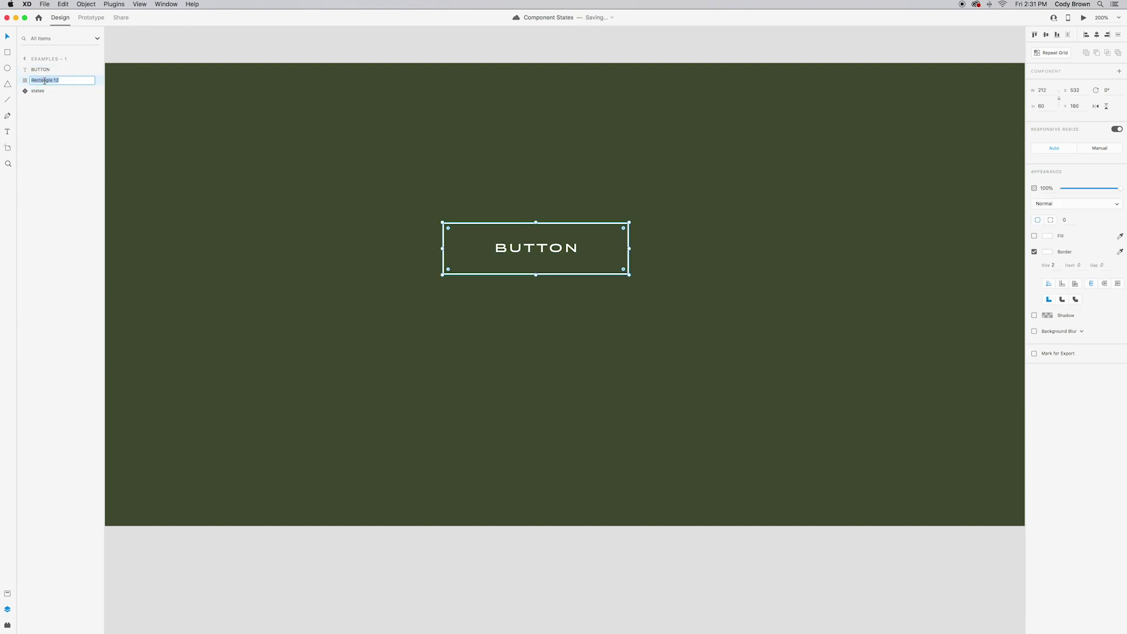
type("outline")
key("Return")
- Group the BUTTON text with the outline rectangle
left_click(40, 71)
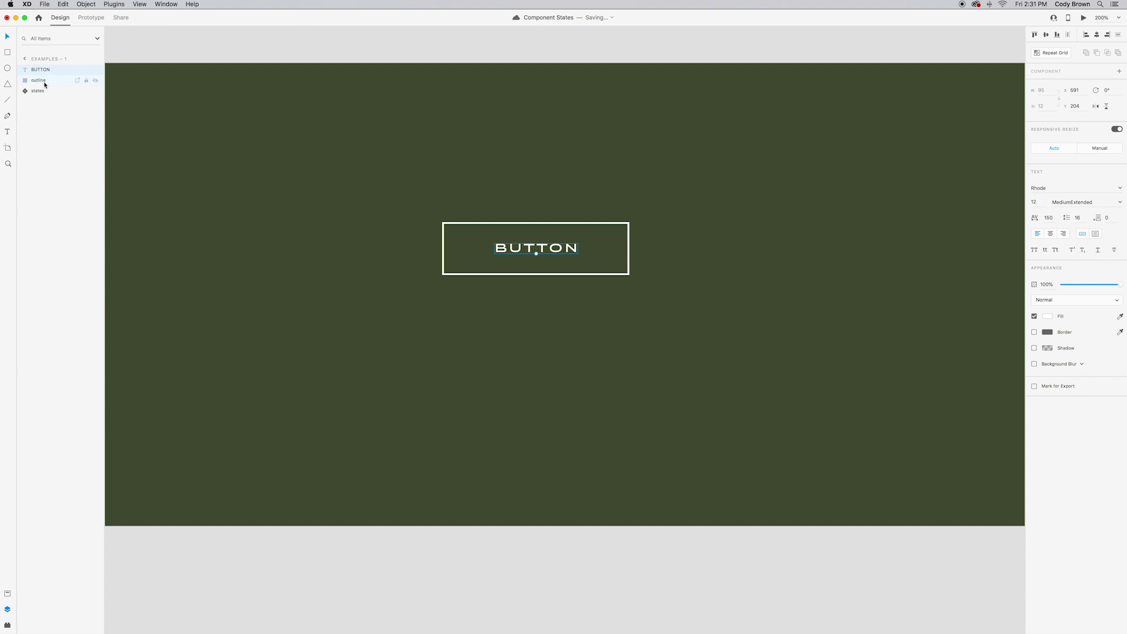
scroll(411, 199, "right", 1)
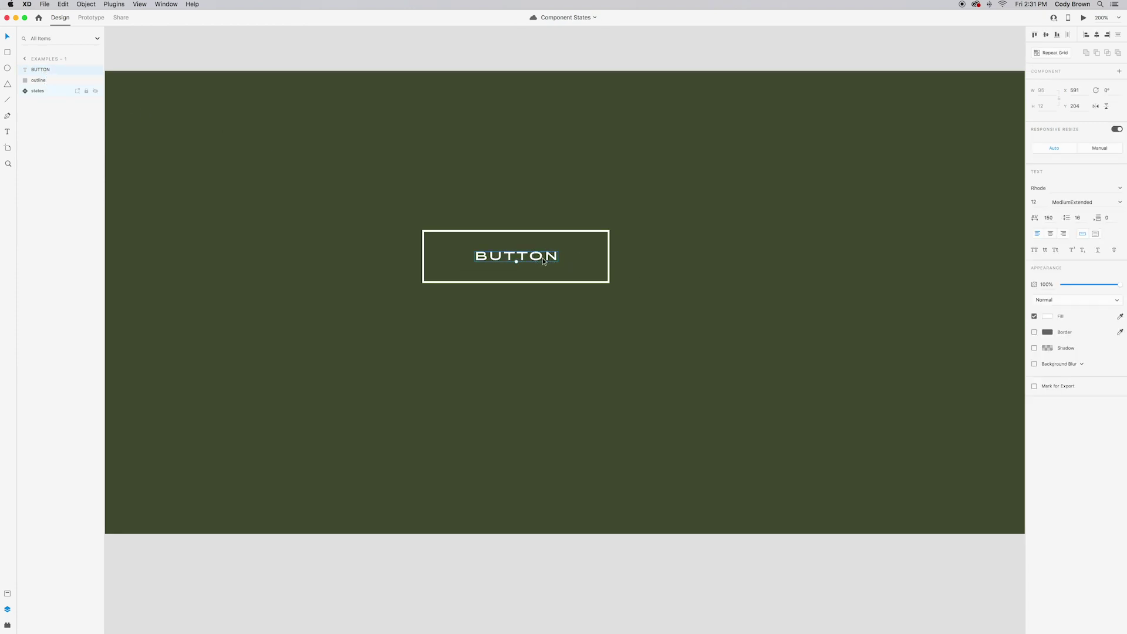
left_click(530, 232, "shift")
right_click(530, 231)
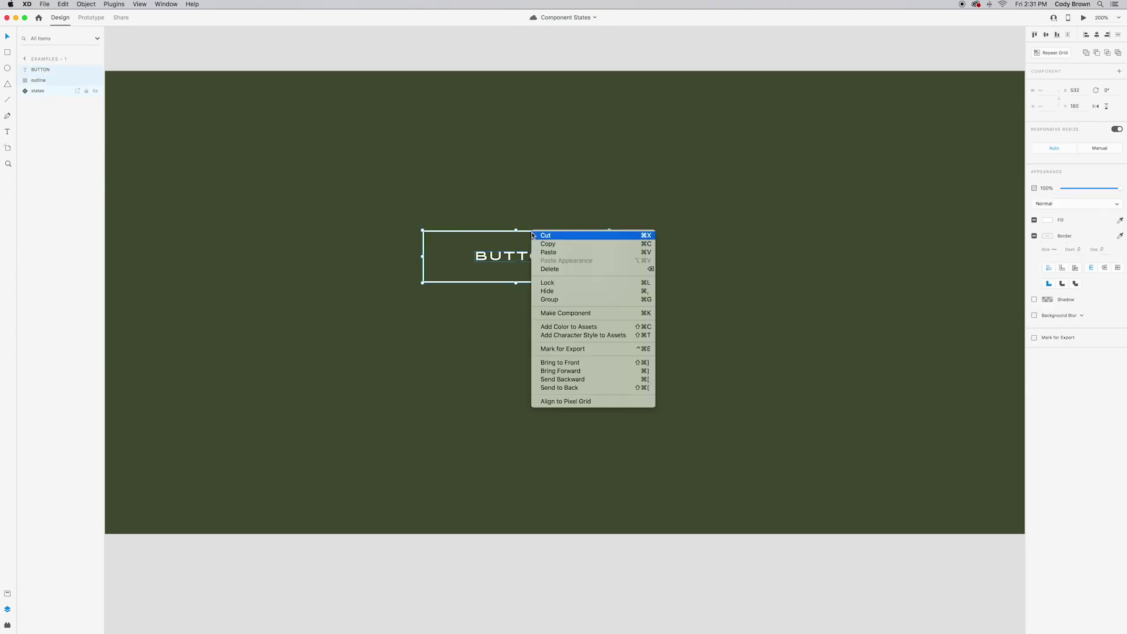
left_click(567, 299)
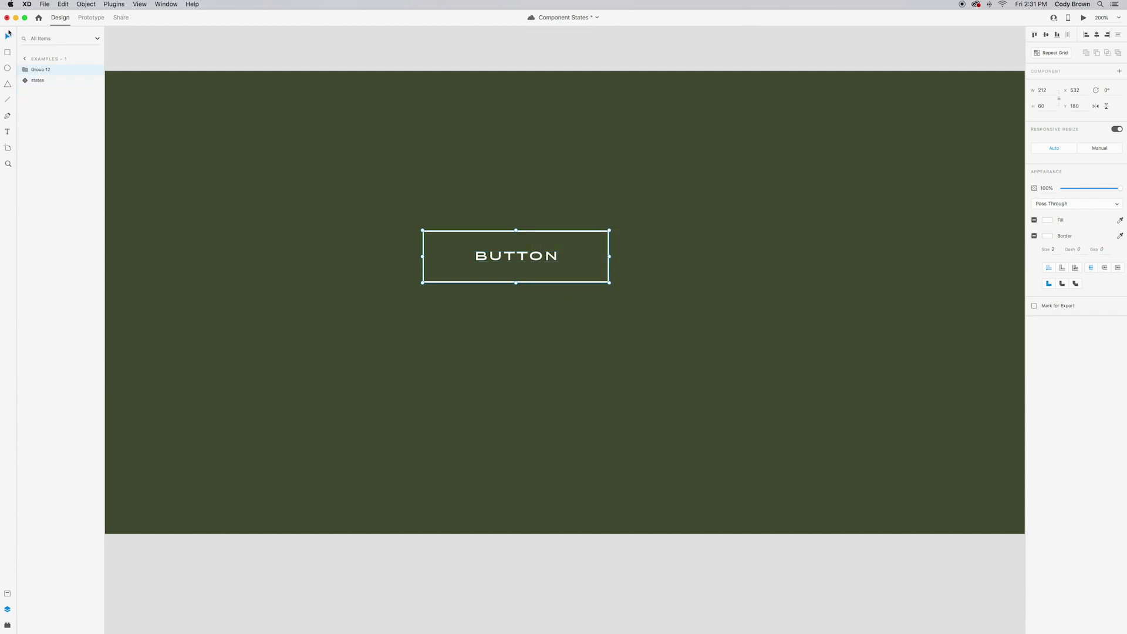
- Rename the new group to button and deselect it
double_click(44, 70)
type("butt")
key("Return")
left_click(455, 172)
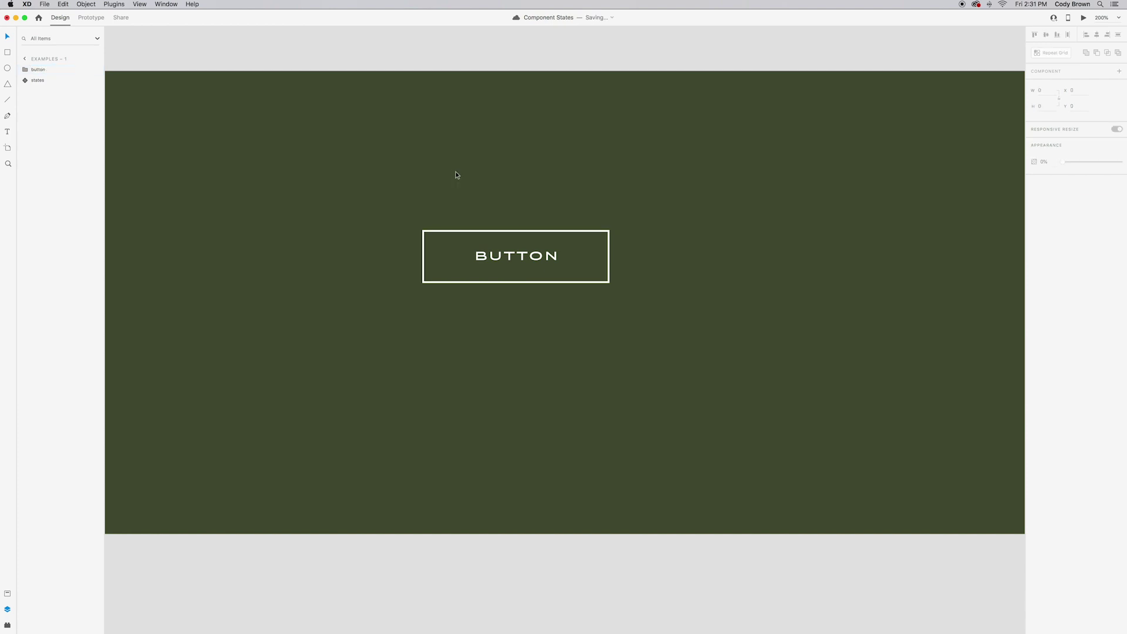
- Turn the button group into a component
scroll(440, 164, "right", 2)
scroll(441, 165, "down", 1)
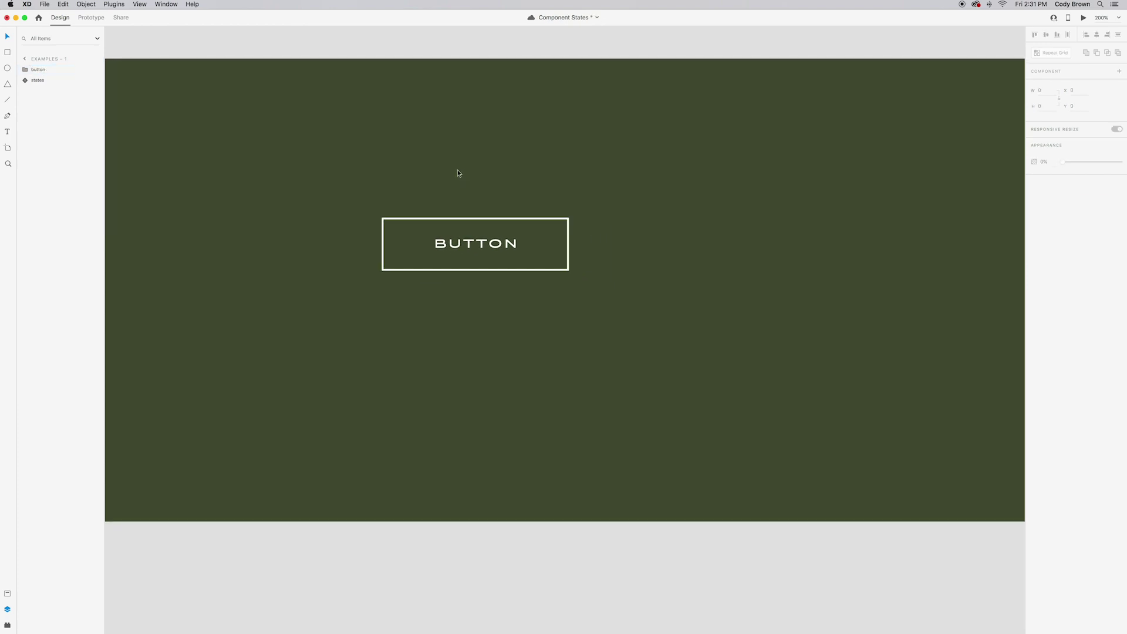
scroll(458, 176, "right", 1)
scroll(459, 176, "down", 1)
left_click(475, 235)
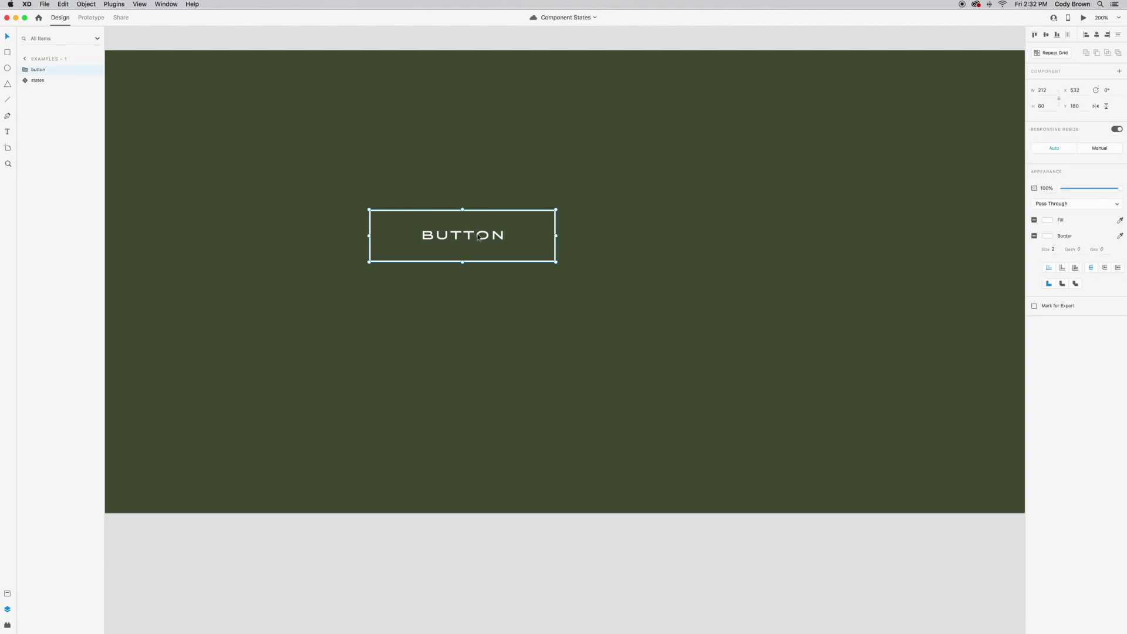
right_click(478, 237)
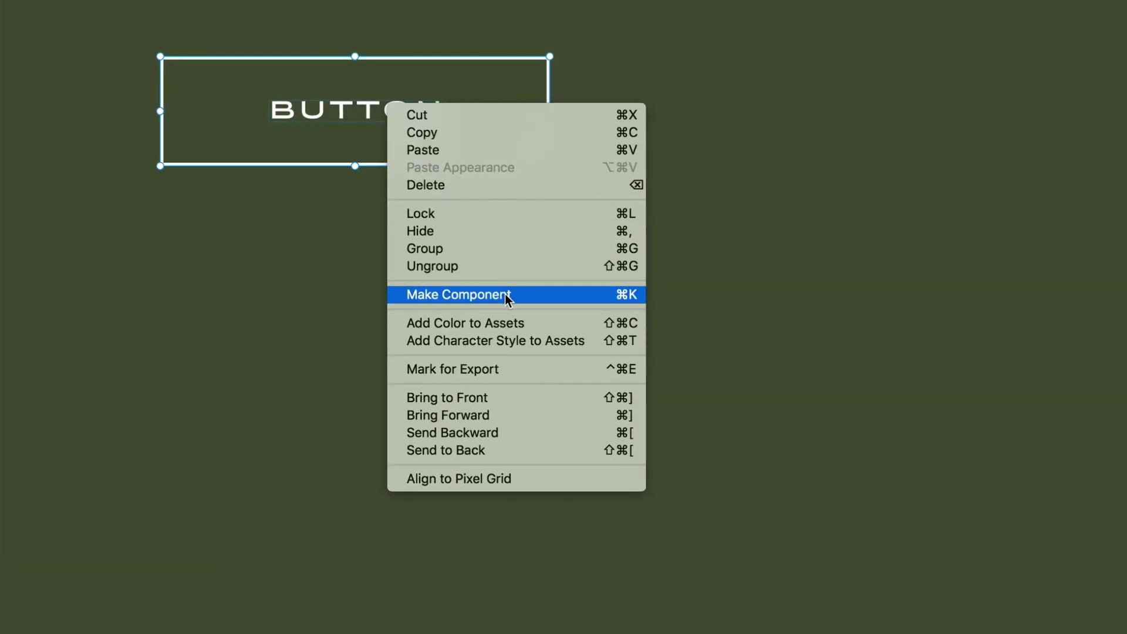
left_click(508, 293)
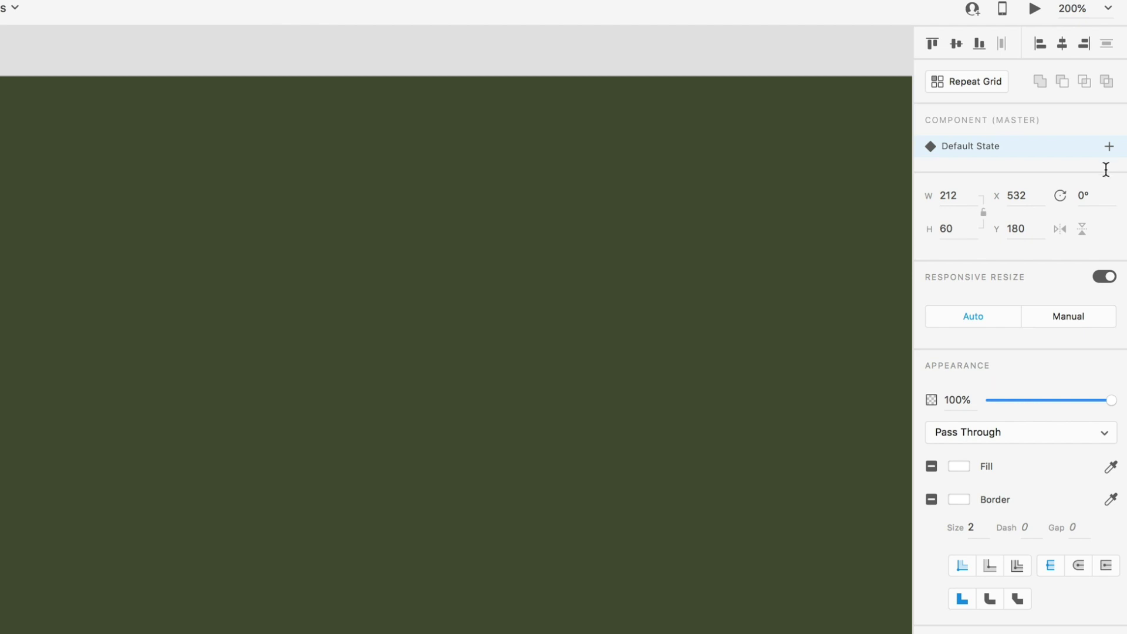
- Add a Hover State to the button master component, keeping its default name
left_click(1109, 147)
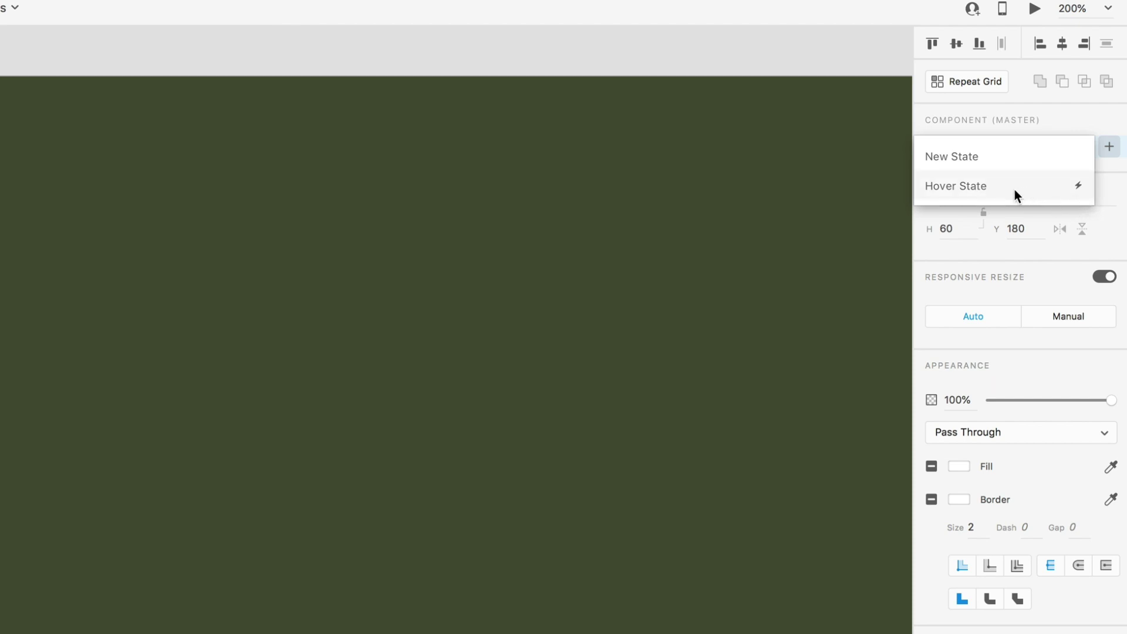
left_click(988, 188)
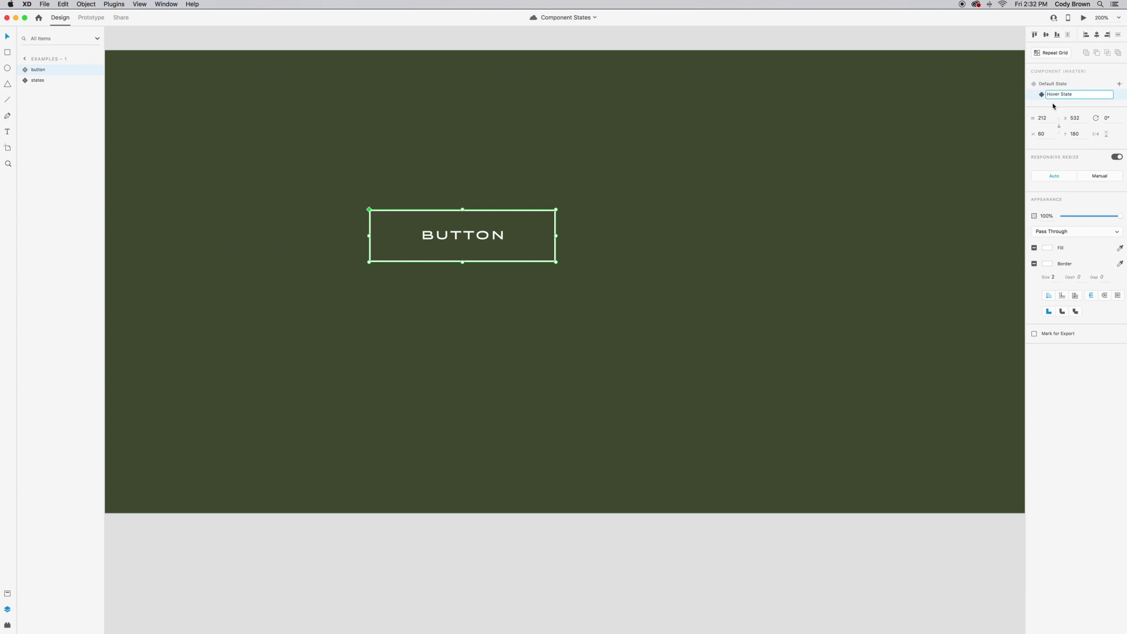
key("Return")
left_click(1053, 97)
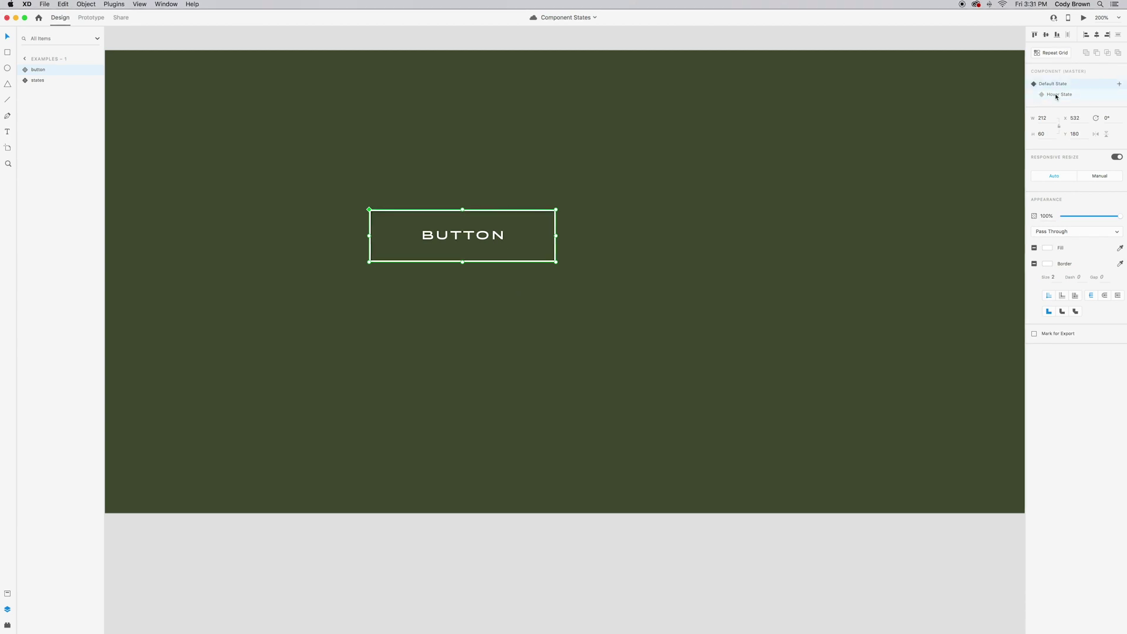
- In the button component's Hover State, save the document and move the BUTTON text left within the outline to X 565
left_click(1056, 97)
left_click(1051, 83)
left_click(1059, 96)
key("super+s")
double_click(485, 237)
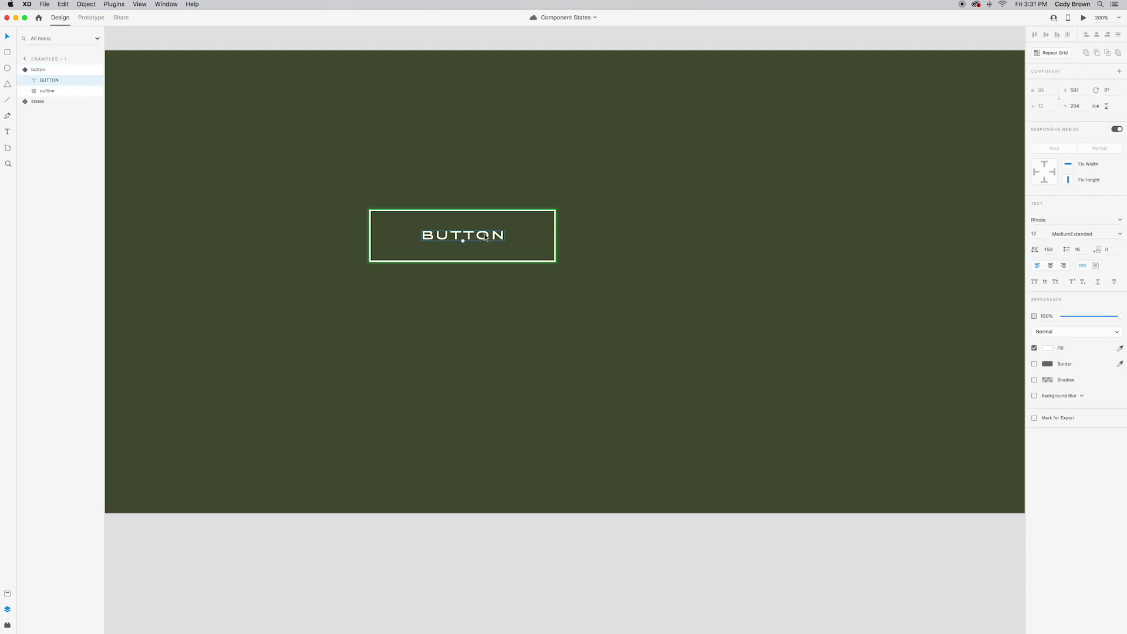
left_click_drag(487, 240, 464, 238)
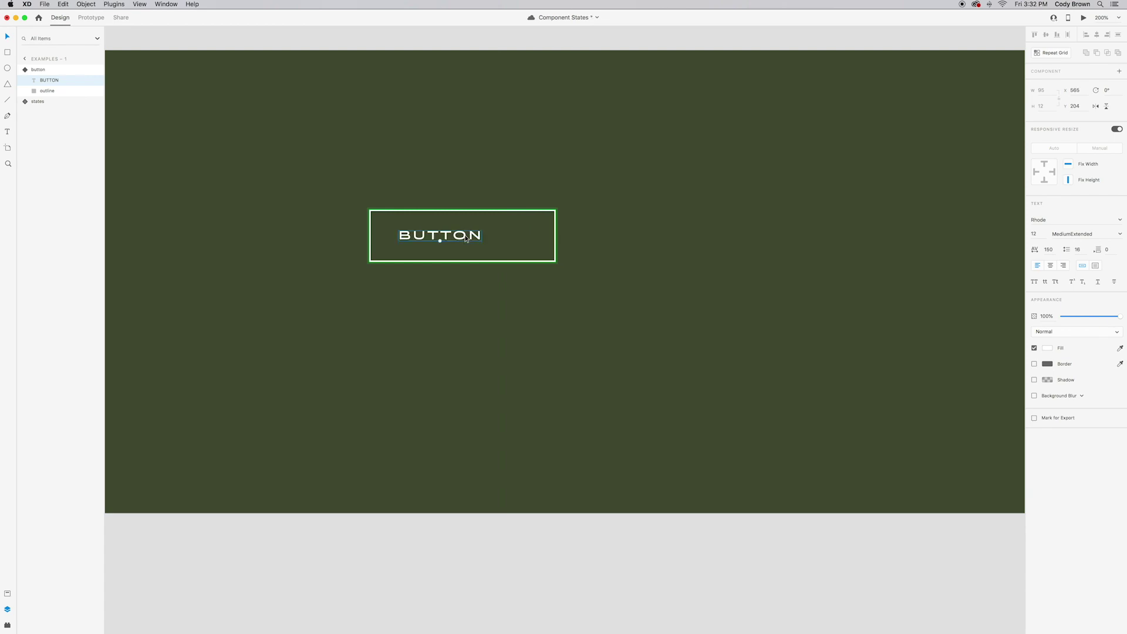
- Alternate the button component between Default State and Hover State to compare the text positions, then start the desktop preview
left_click(489, 277)
left_click(521, 262)
left_click(1050, 84)
left_click(1051, 94)
left_click(1051, 84)
left_click(1052, 94)
left_click(1052, 84)
left_click(1056, 95)
left_click(1054, 85)
left_click(1056, 93)
left_click(1055, 84)
left_click(1056, 95)
left_click(1055, 84)
left_click(1055, 94)
left_click(1054, 85)
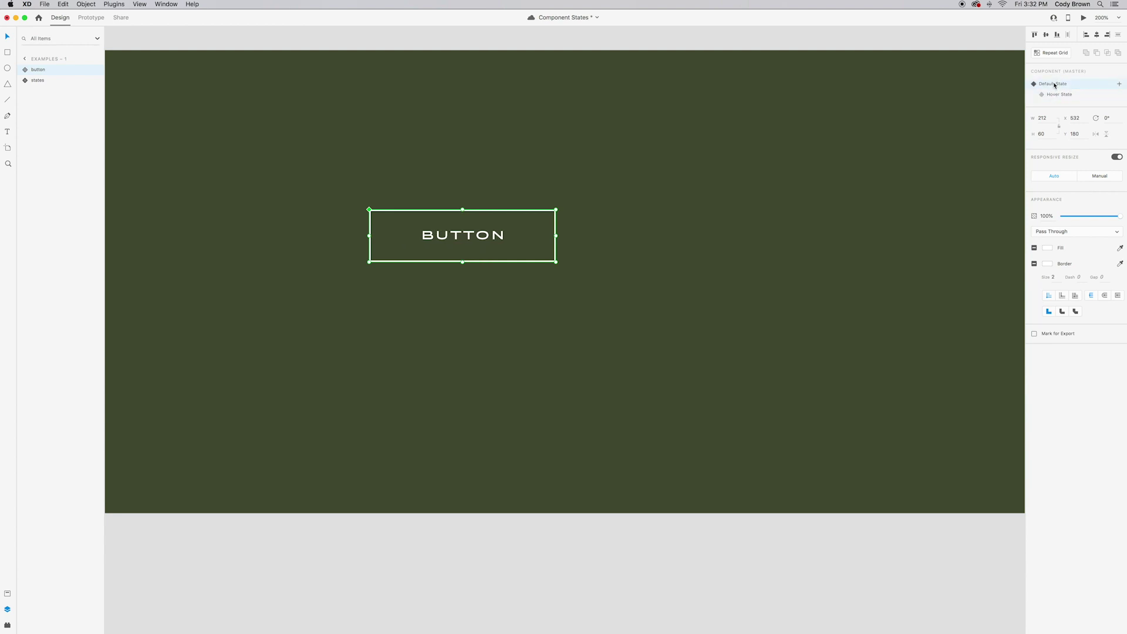
left_click(1083, 18)
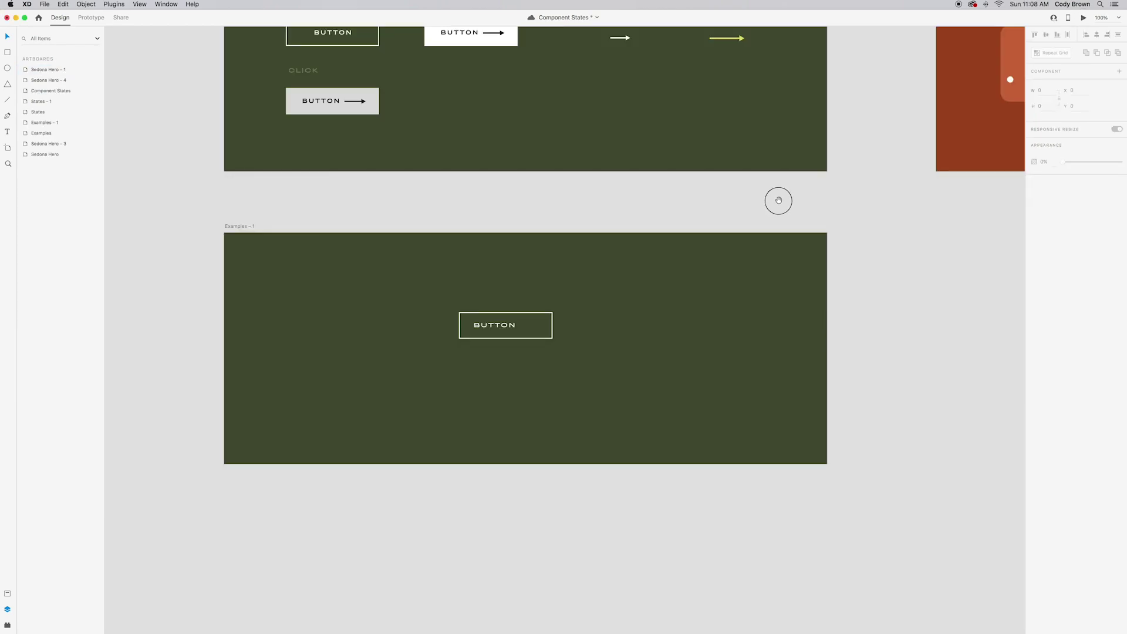
- In the button component's Hover State, turn off the outline rectangle's border and turn on its white fill
left_click_drag(779, 201, 773, 208)
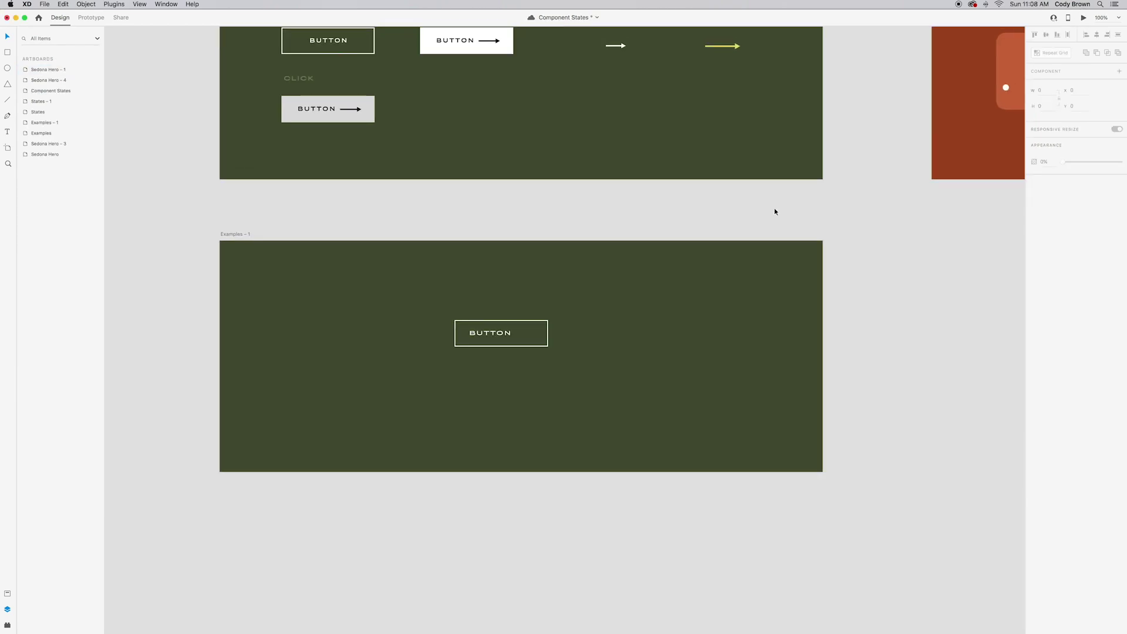
left_click_drag(618, 350, 606, 403)
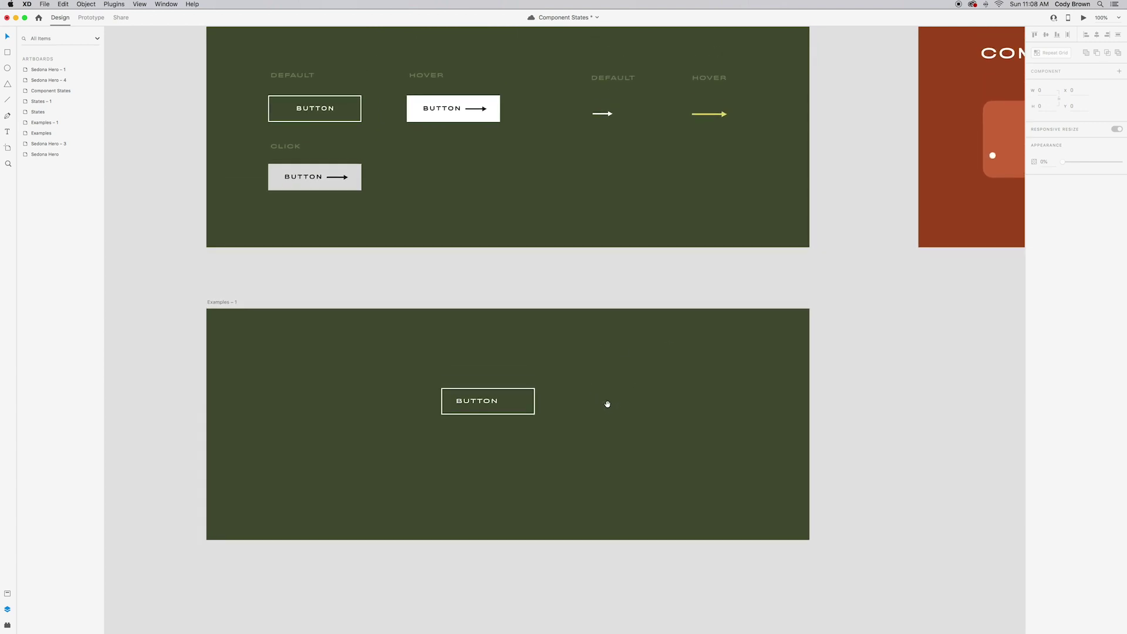
left_click_drag(561, 250, 587, 207)
key("super+equal")
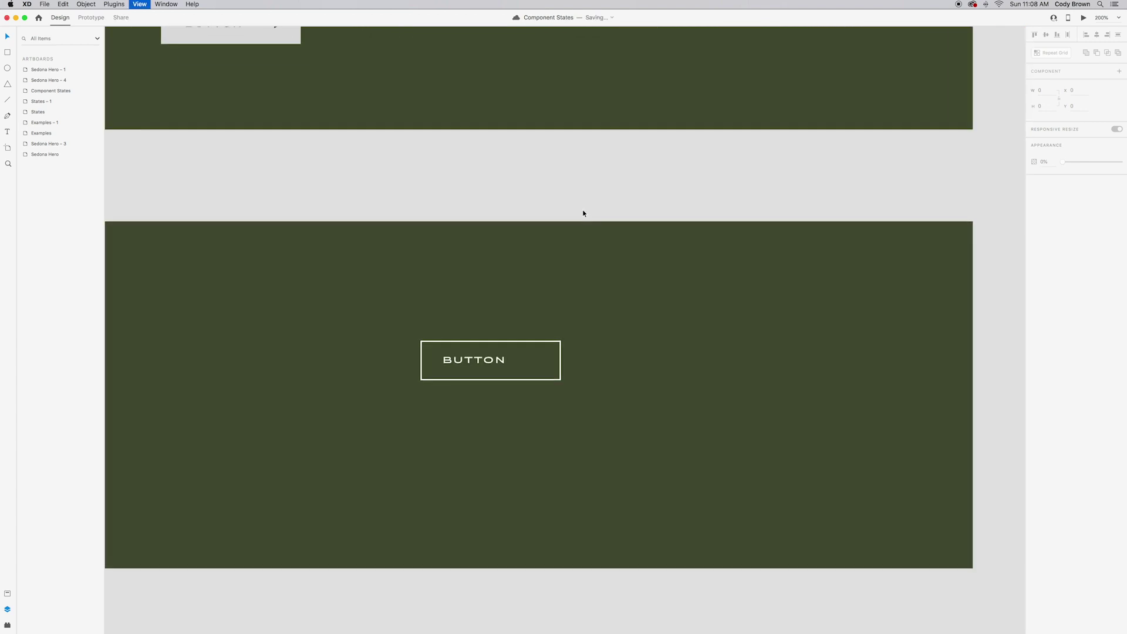
left_click(459, 328)
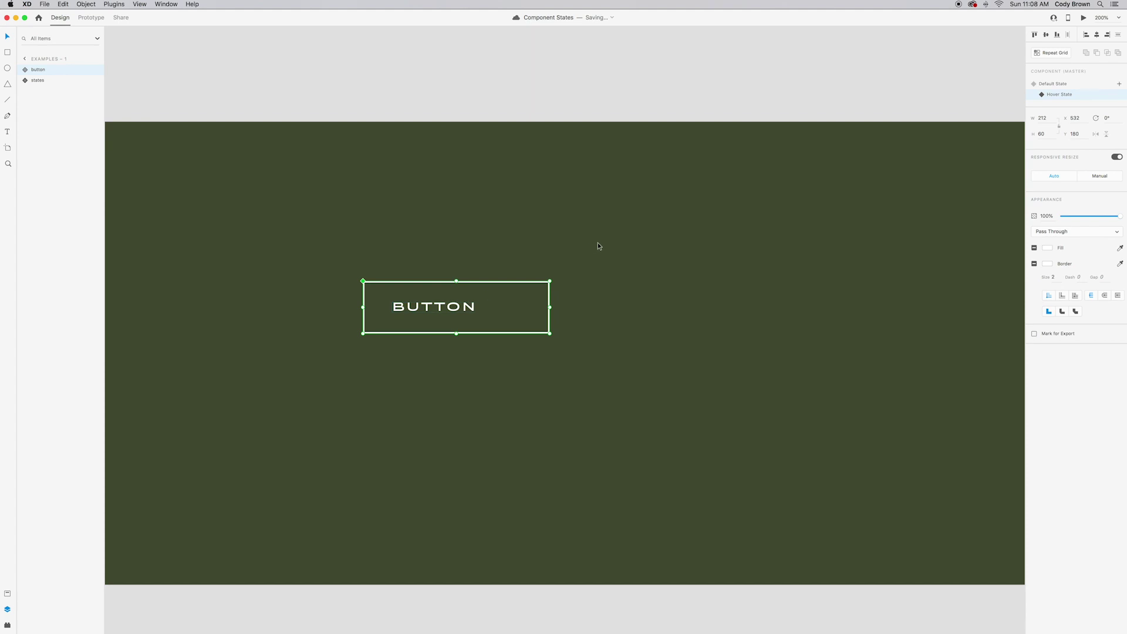
double_click(535, 286)
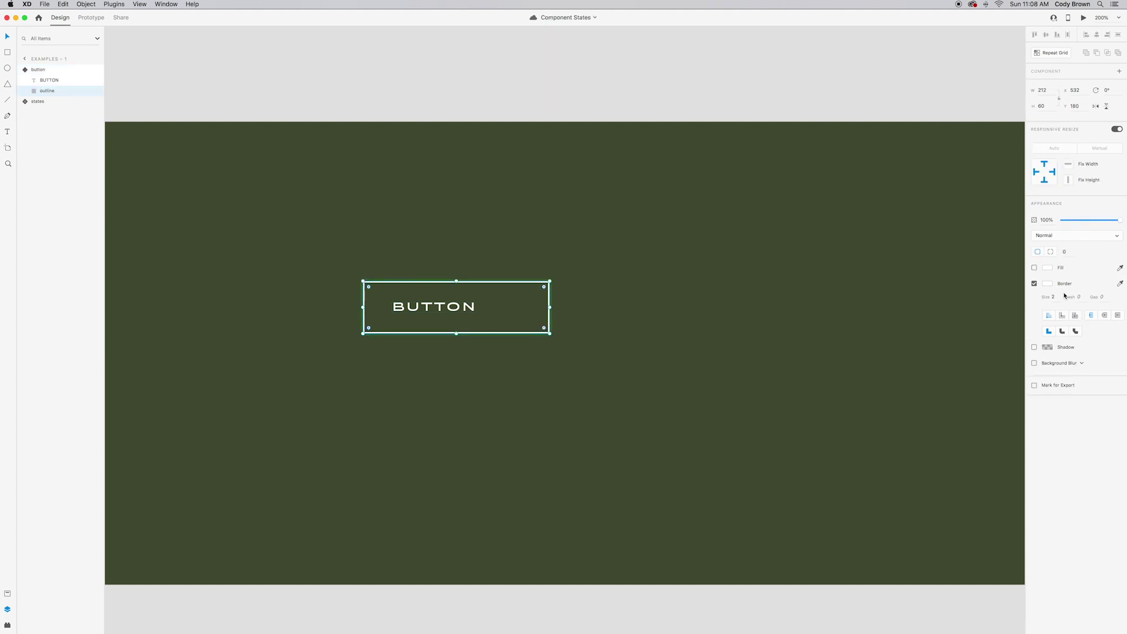
left_click(1034, 284)
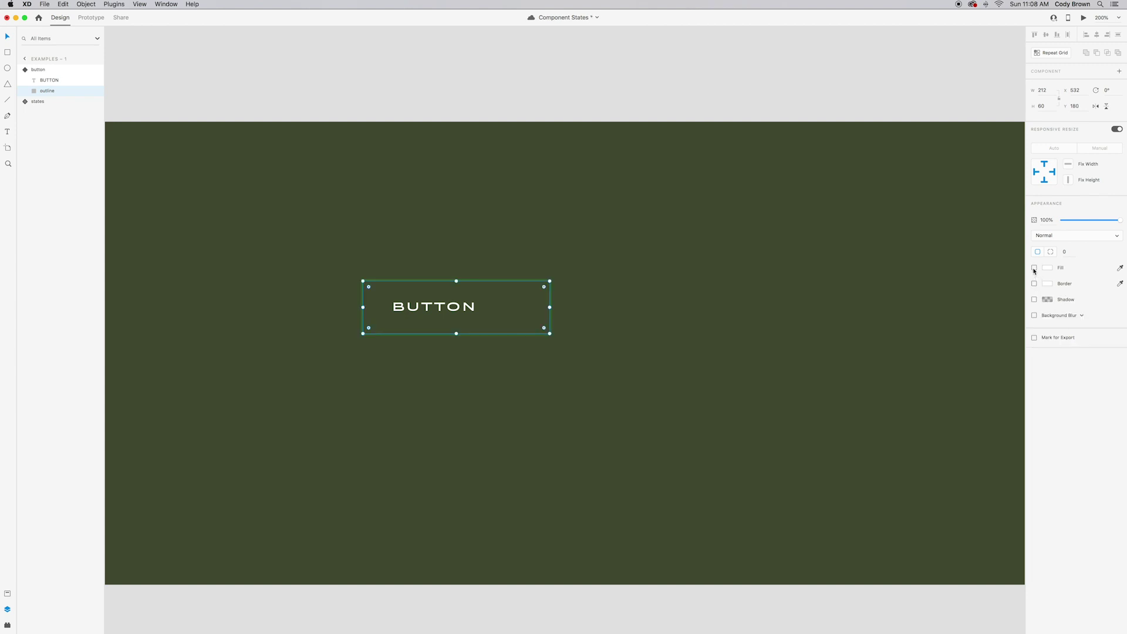
left_click(1034, 268)
- Change the Hover State's BUTTON text fill to black (#000000)
left_click(433, 312)
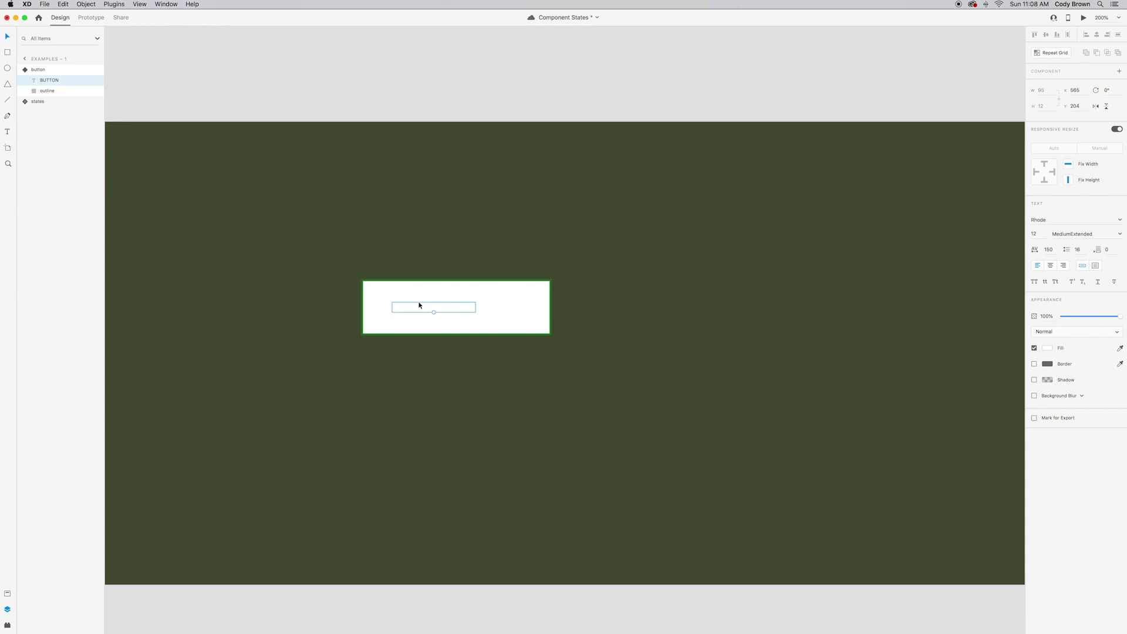
left_click(1047, 348)
left_click_drag(963, 356, 942, 366)
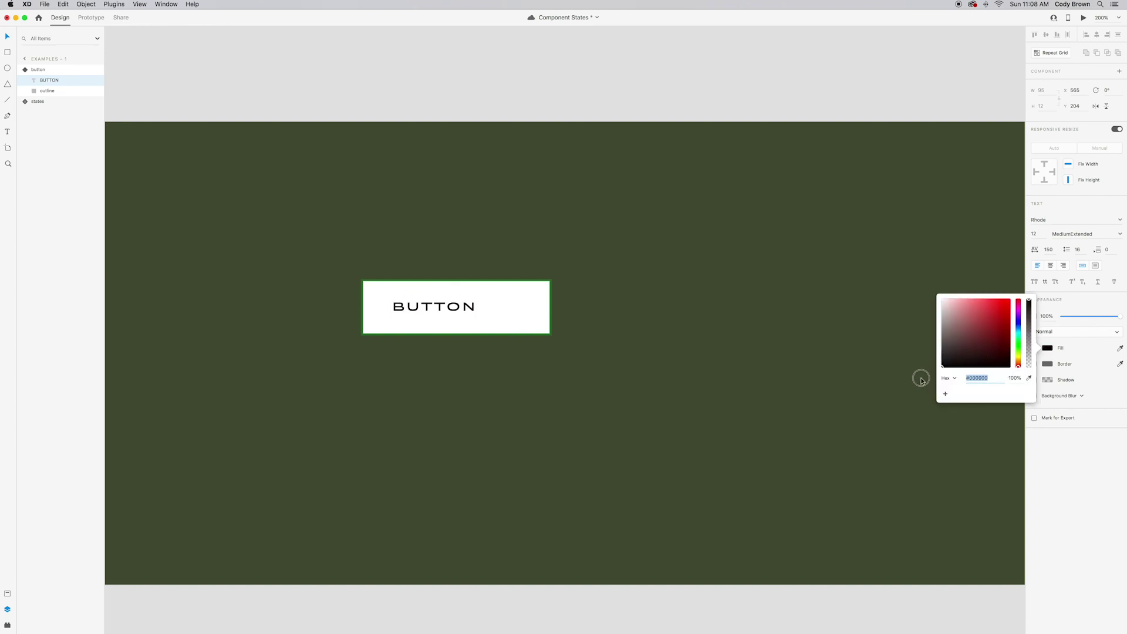
left_click(650, 93)
- Switch the button component back to Default State and start the desktop preview to check the new hover colours
left_click(513, 289)
scroll(528, 276, "down", 1)
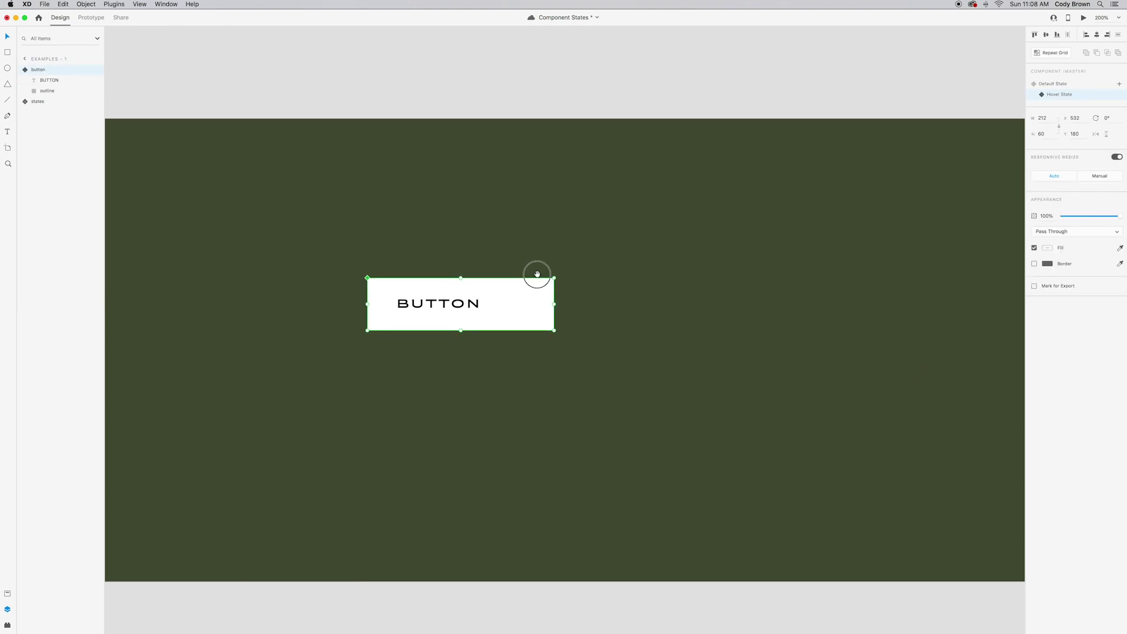
left_click(1043, 84)
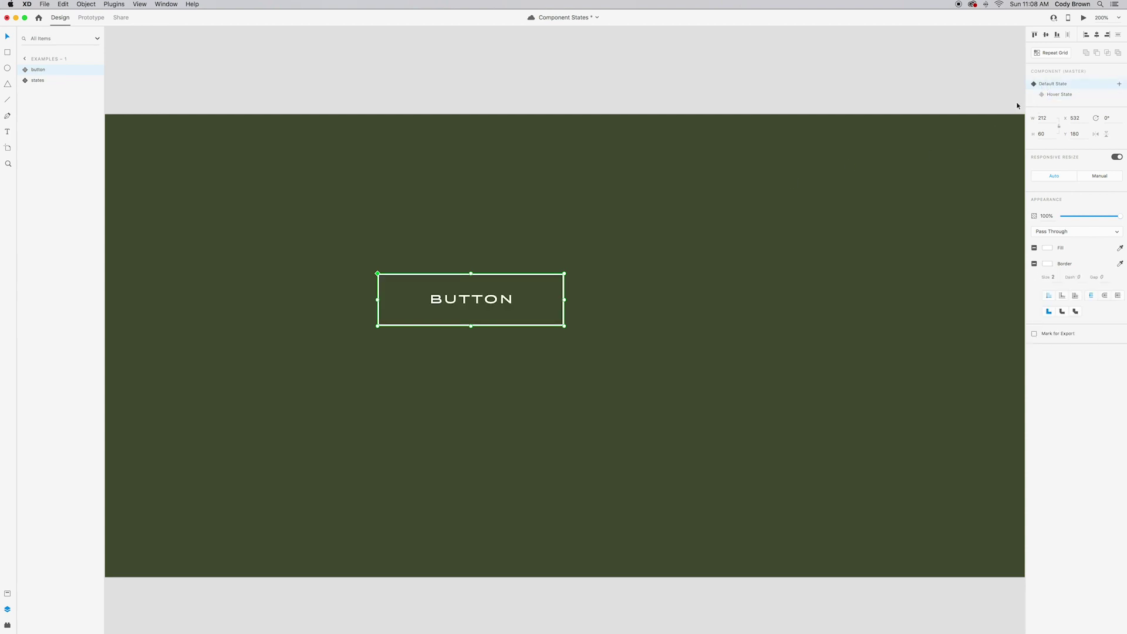
left_click(1083, 18)
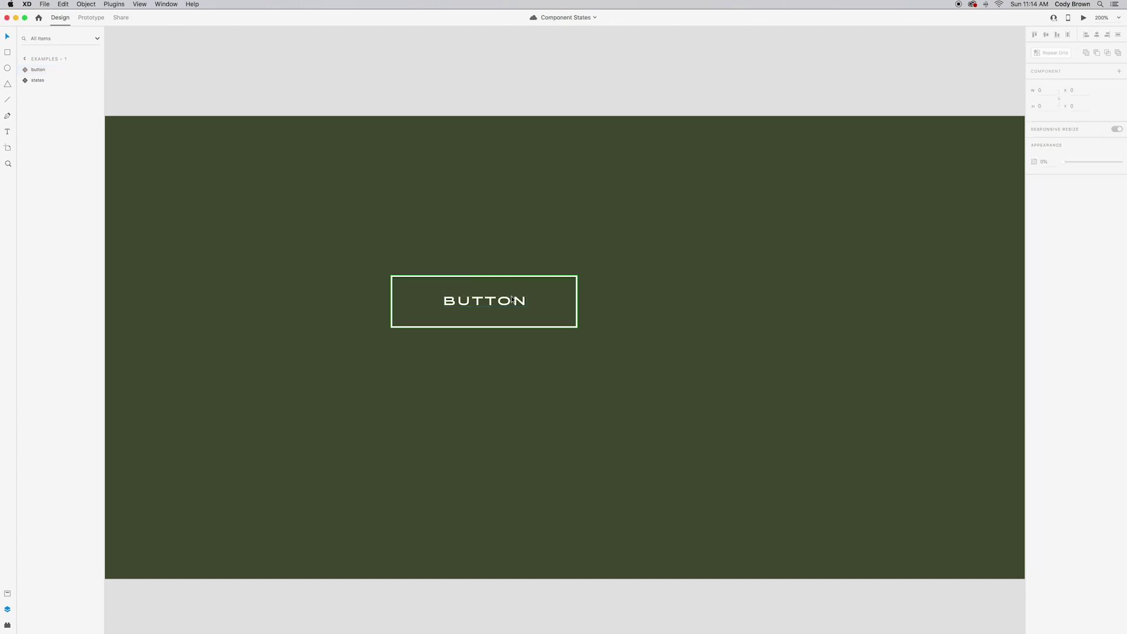
- Examine the reference button states with their arrows on the artboard above, then return to the new button
scroll(512, 299, "up", 10)
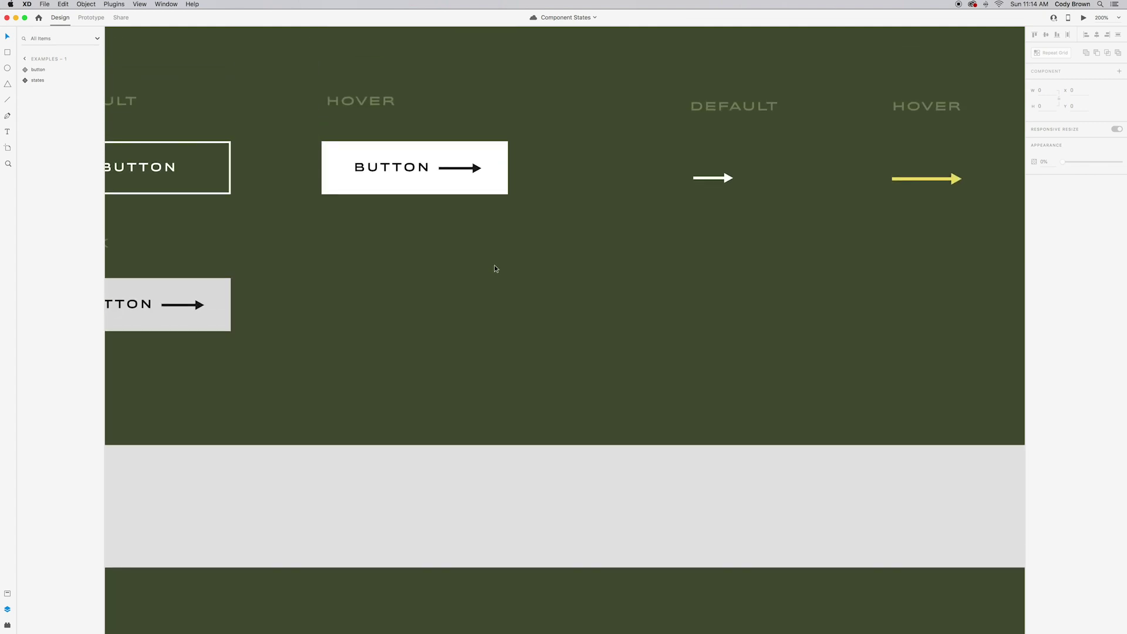
scroll(475, 182, "down", 2)
scroll(475, 181, "down", 2)
scroll(475, 181, "up", 3)
scroll(518, 327, "down", 4)
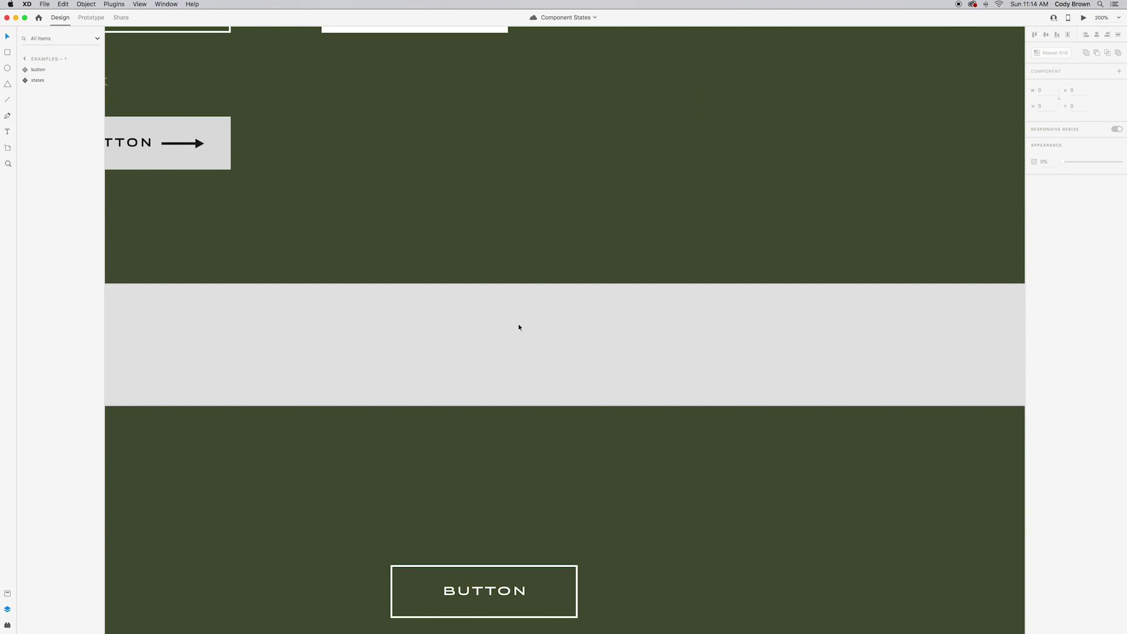
scroll(519, 327, "down", 5)
key("super+equal")
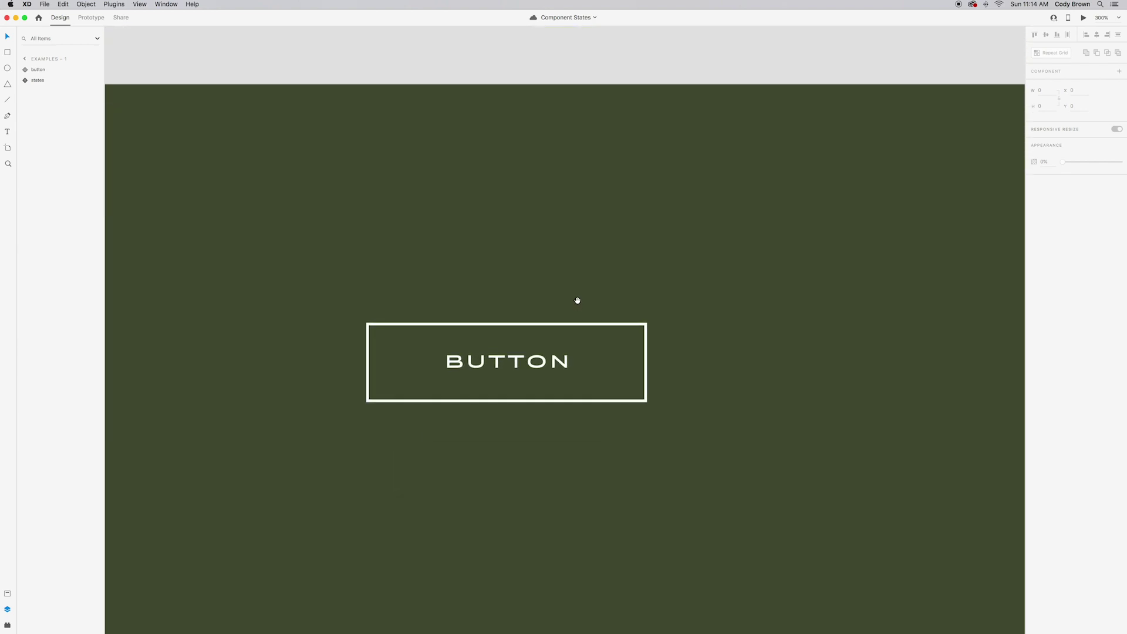
left_click_drag(577, 300, 562, 245)
- Draw a horizontal line about 36 px long after the BUTTON text, inside the outline, with border size 2
left_click(466, 317)
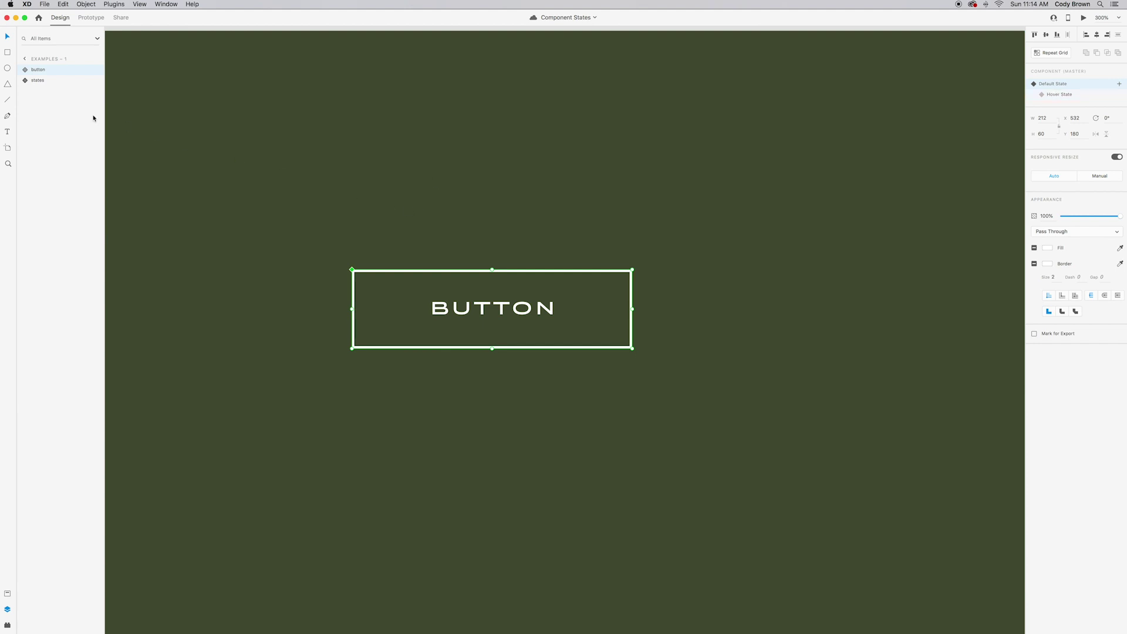
left_click_drag(563, 309, 610, 309)
left_click(1048, 234)
key("Return")
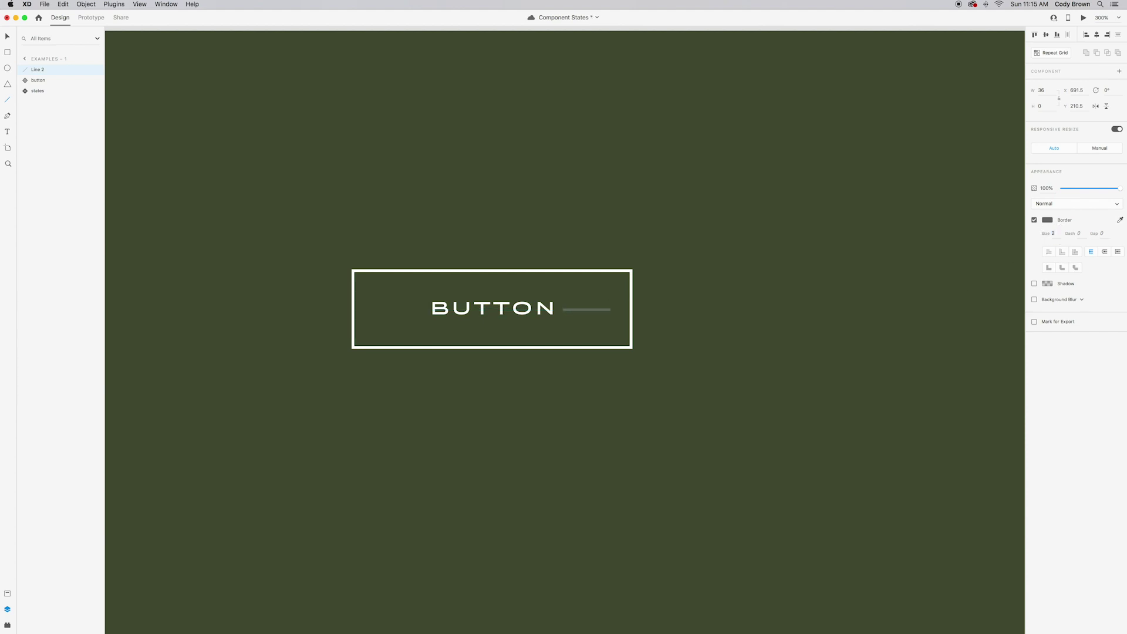
- Set the line's border colour to black and save the document
left_click(1048, 221)
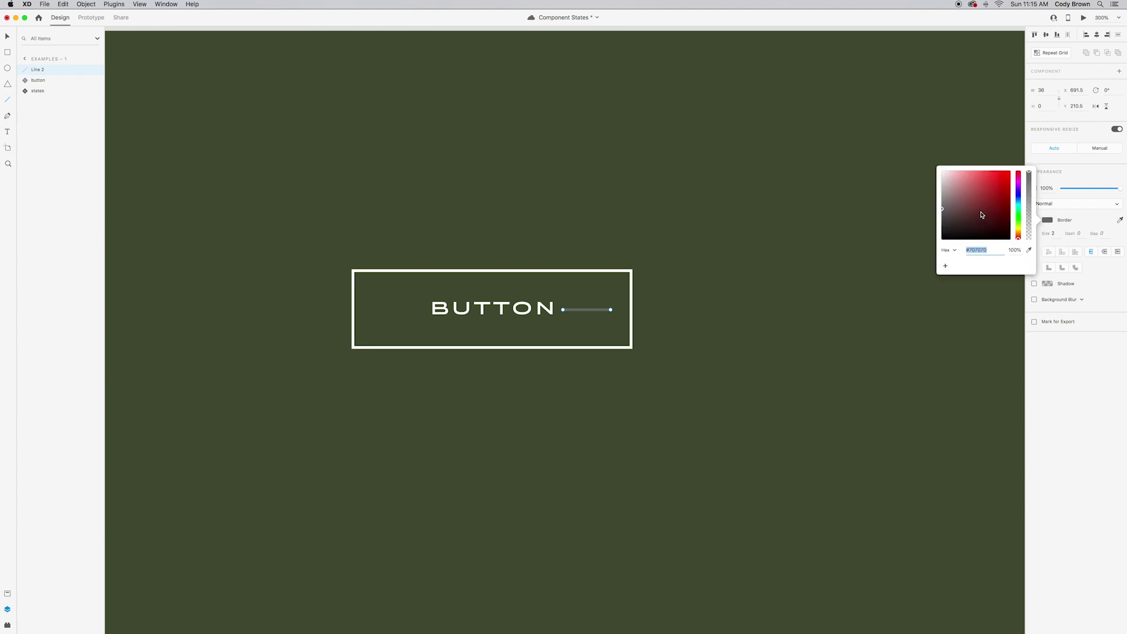
left_click_drag(949, 222, 924, 254)
left_click(1078, 215)
key("super+s")
- Draw a square about 9 px wide above the button, rotated -45°, with no border and a black #000000 fill
left_click(9, 52)
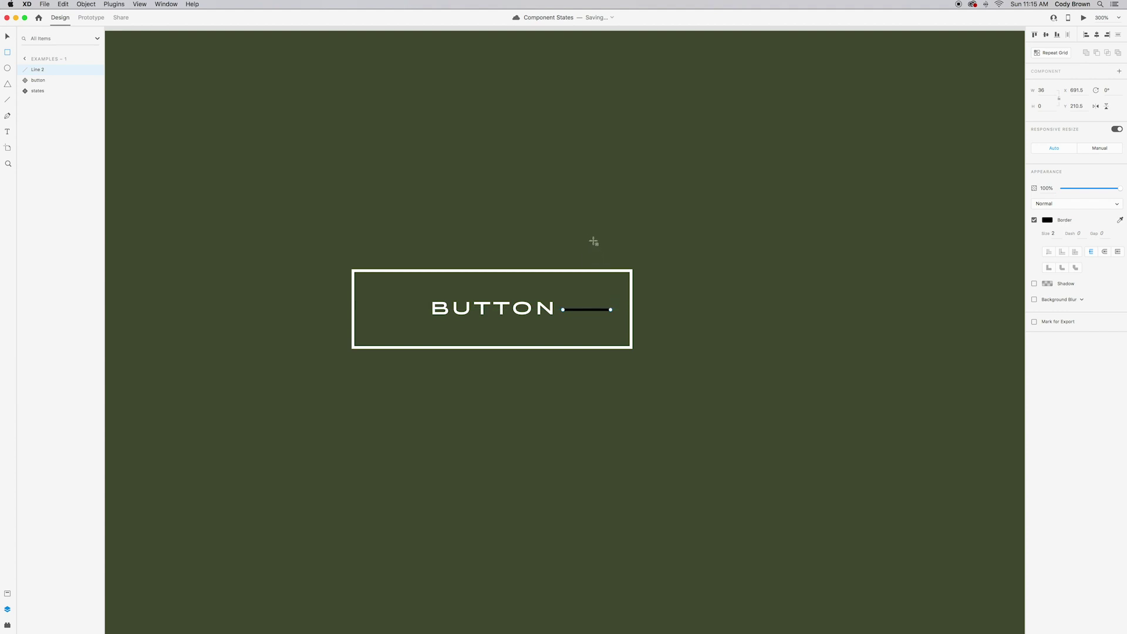
mouse_move(593, 242)
left_mouse_down()
mouse_move(606, 255)
mouse_move(598, 234)
left_mouse_up()
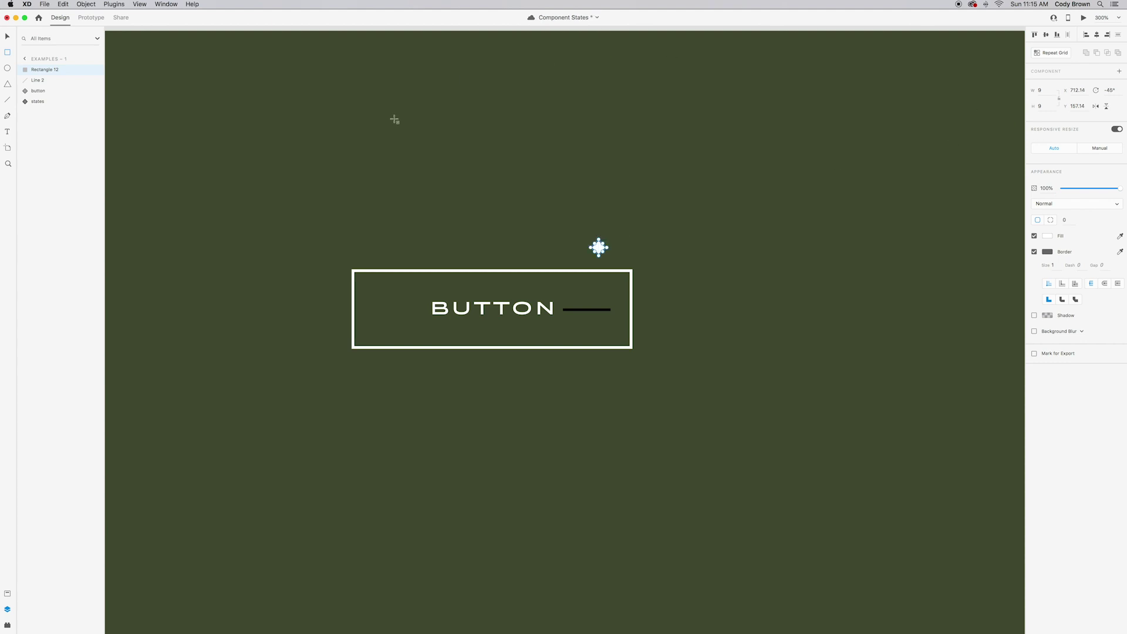
left_click(1034, 252)
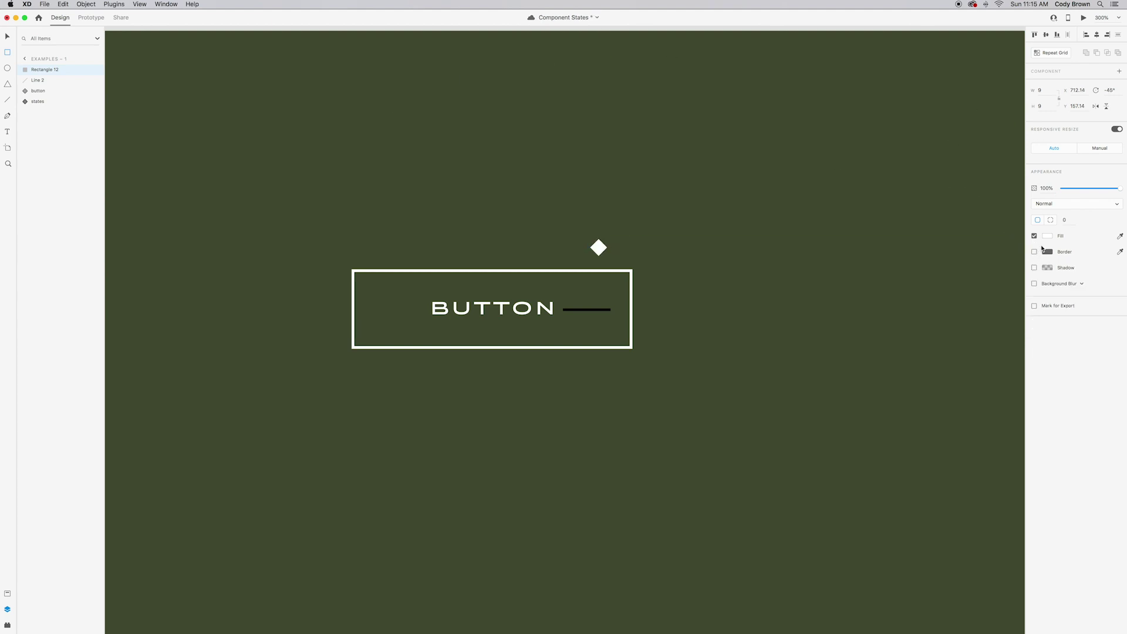
left_click(1046, 237)
left_click_drag(973, 253, 906, 264)
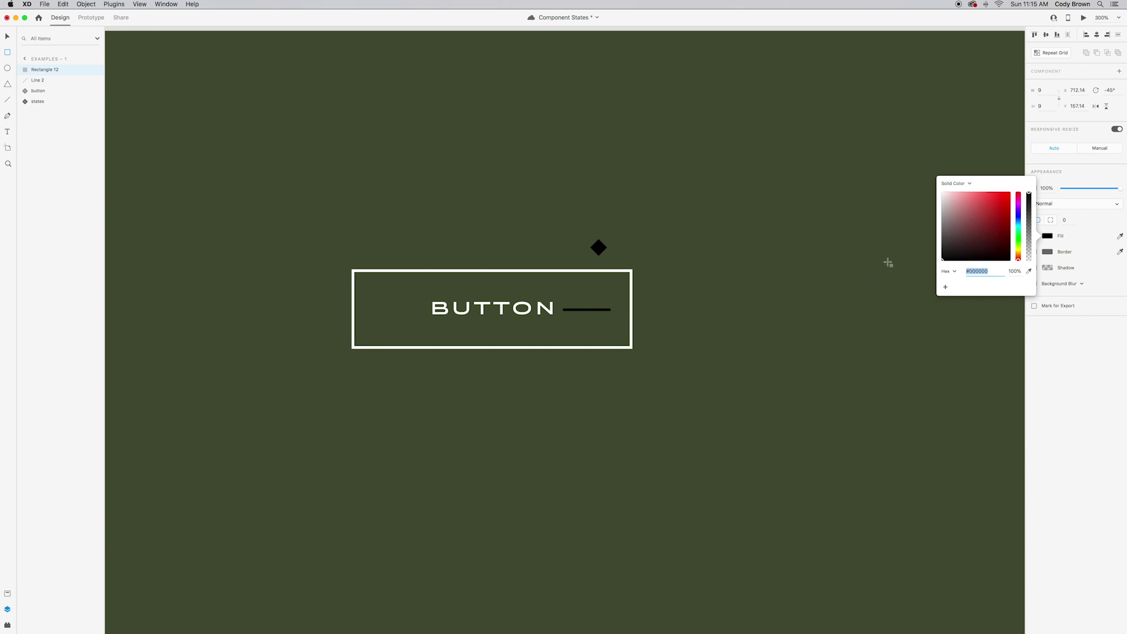
left_click(501, 207)
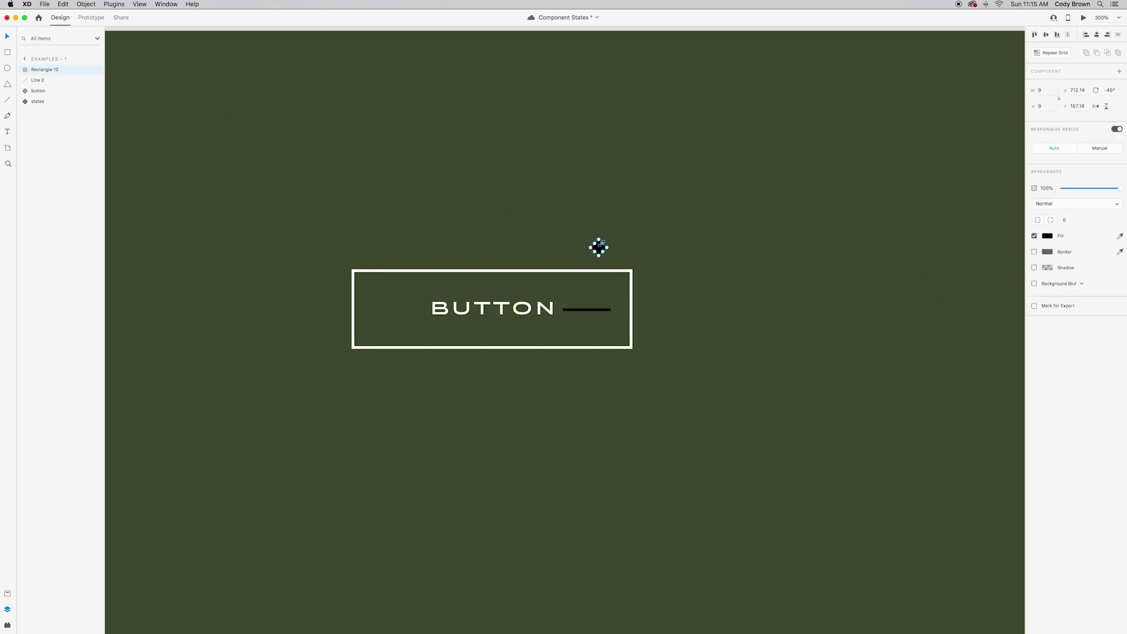
- Remove the left corner point of the black diamond to form a triangular arrowhead facing right
scroll(607, 243, "up", 5)
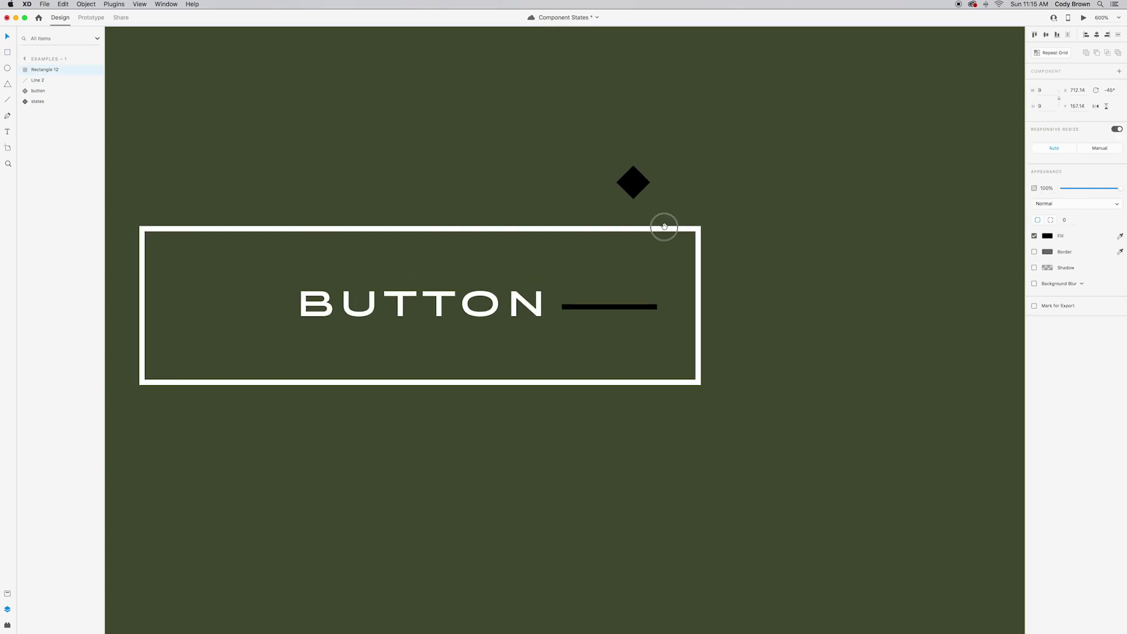
double_click(649, 259)
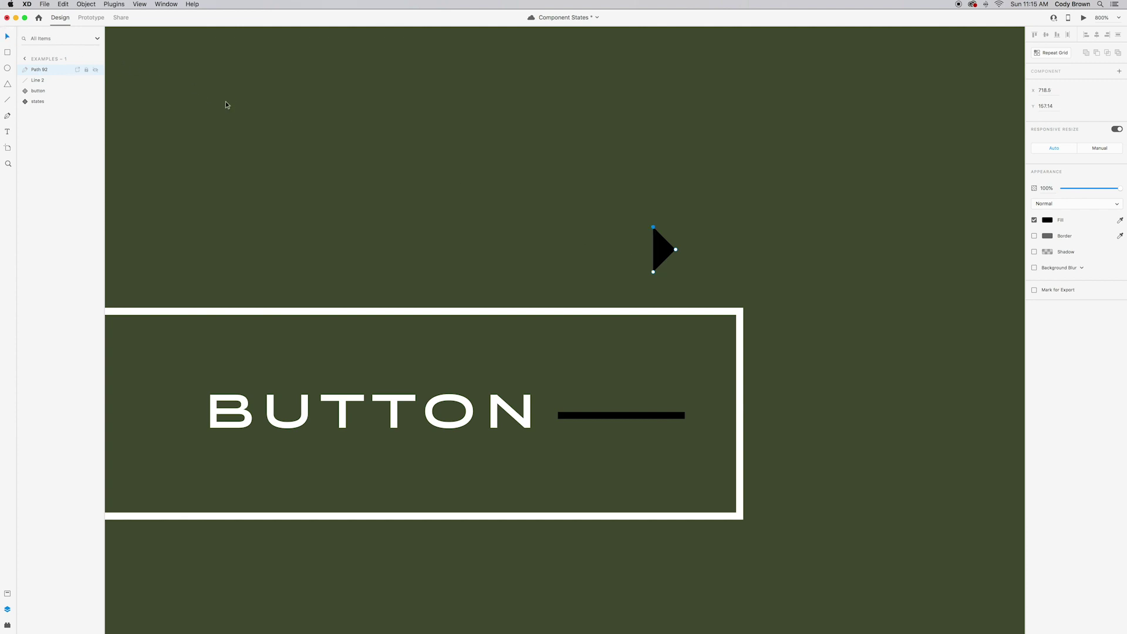
left_click(669, 260)
- Move the arrowhead onto the right end of the black line
left_click_drag(670, 252, 700, 416)
double_click(685, 415)
left_click(697, 415)
left_click(843, 433)
scroll(840, 350, "down", 3)
- Group the arrowhead and the line
left_click(706, 342)
right_click(675, 333)
left_click(671, 336)
left_click(671, 334, "shift")
right_click(671, 332)
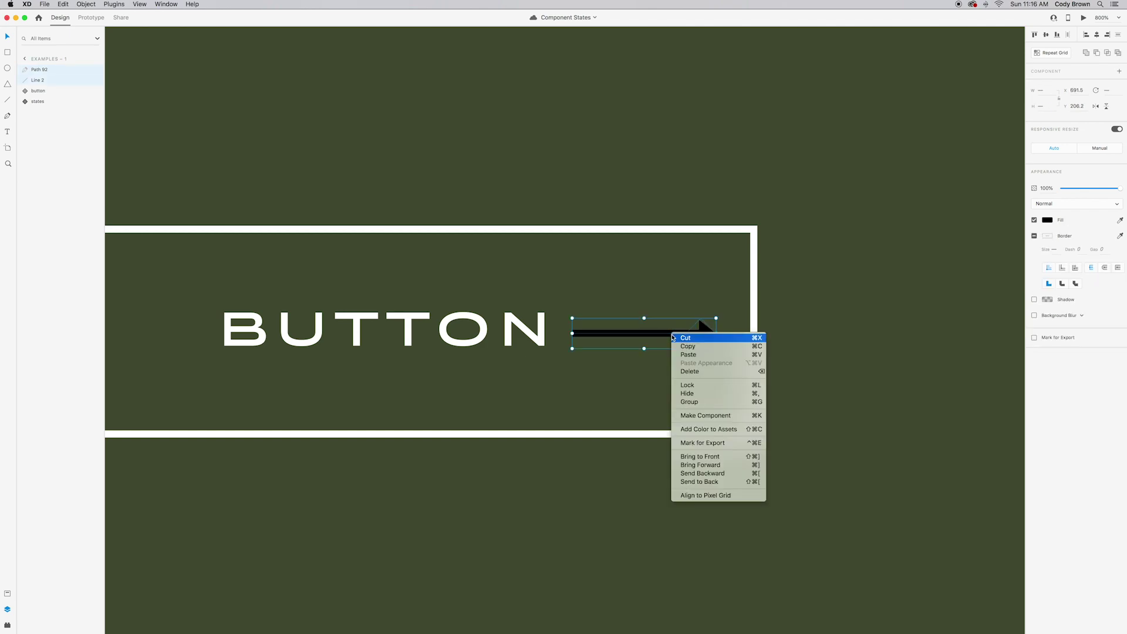
left_click(692, 403)
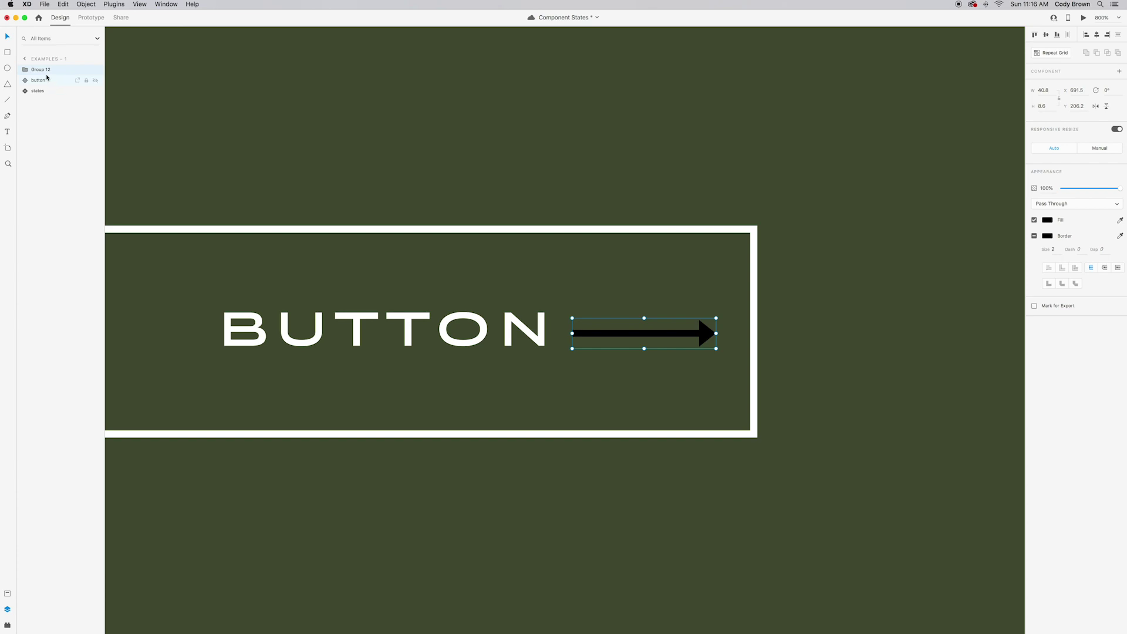
- Rename the new group as arrow
double_click(39, 71)
type("arrow")
key("Return")
- Cut the arrow group from the artboard and paste it inside the button component in its Default State
key("super+minus")
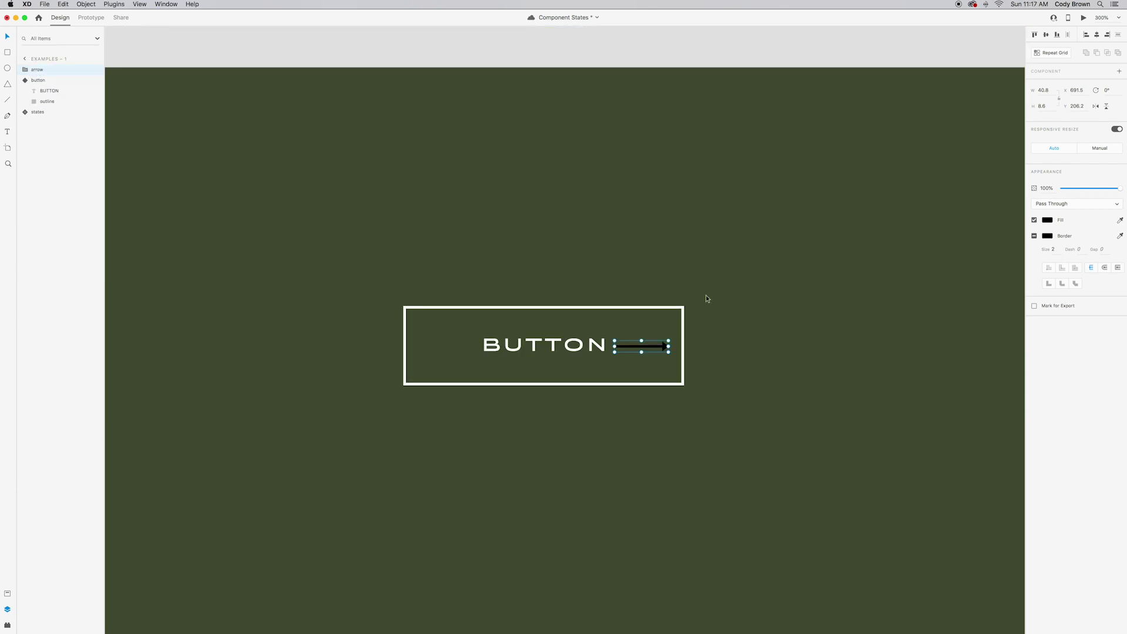
key("Delete")
left_click(575, 345)
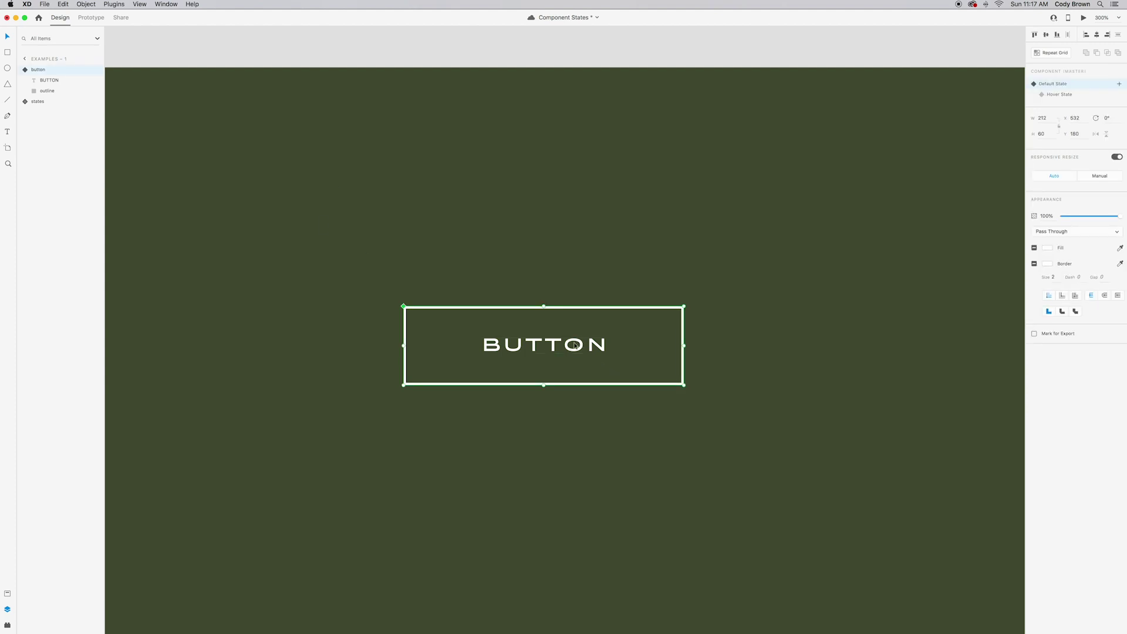
left_click(46, 90)
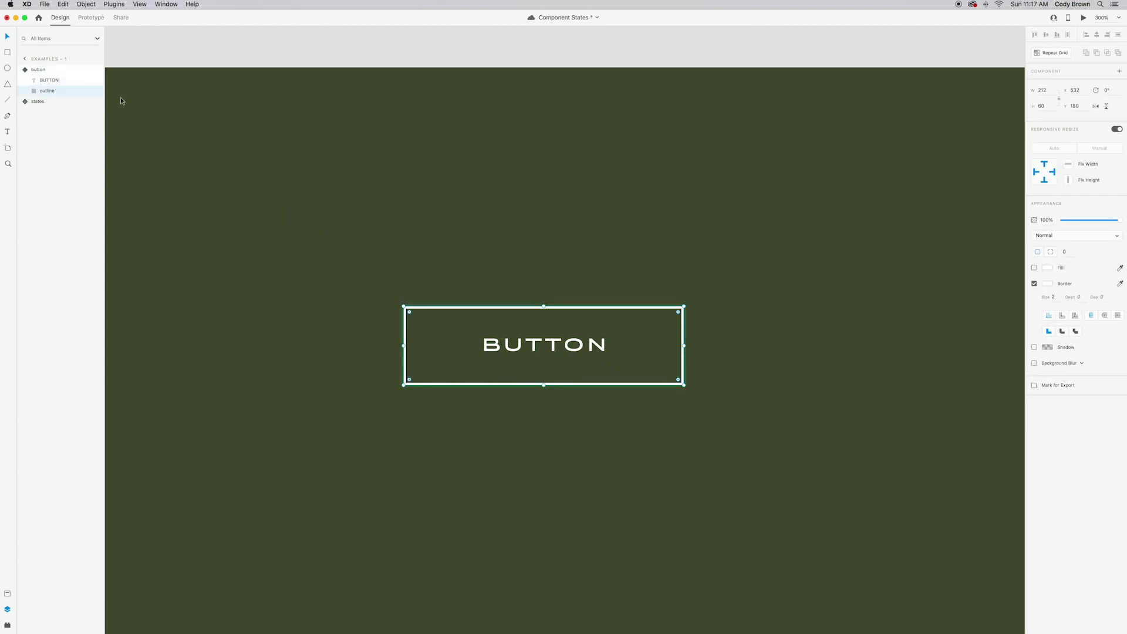
left_click(63, 4)
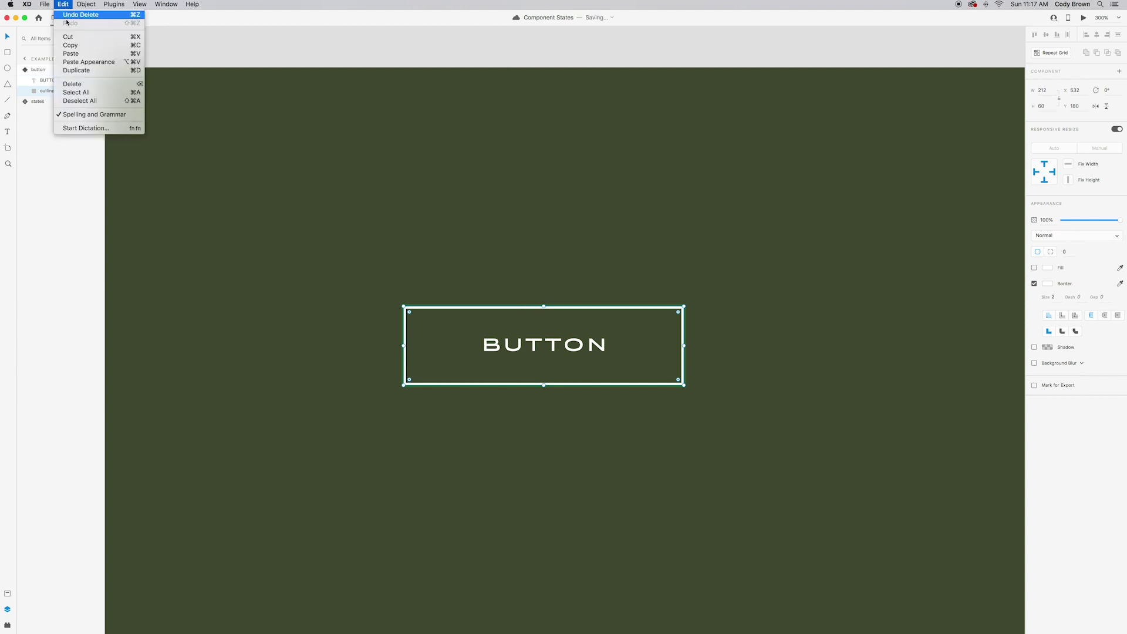
left_click(75, 57)
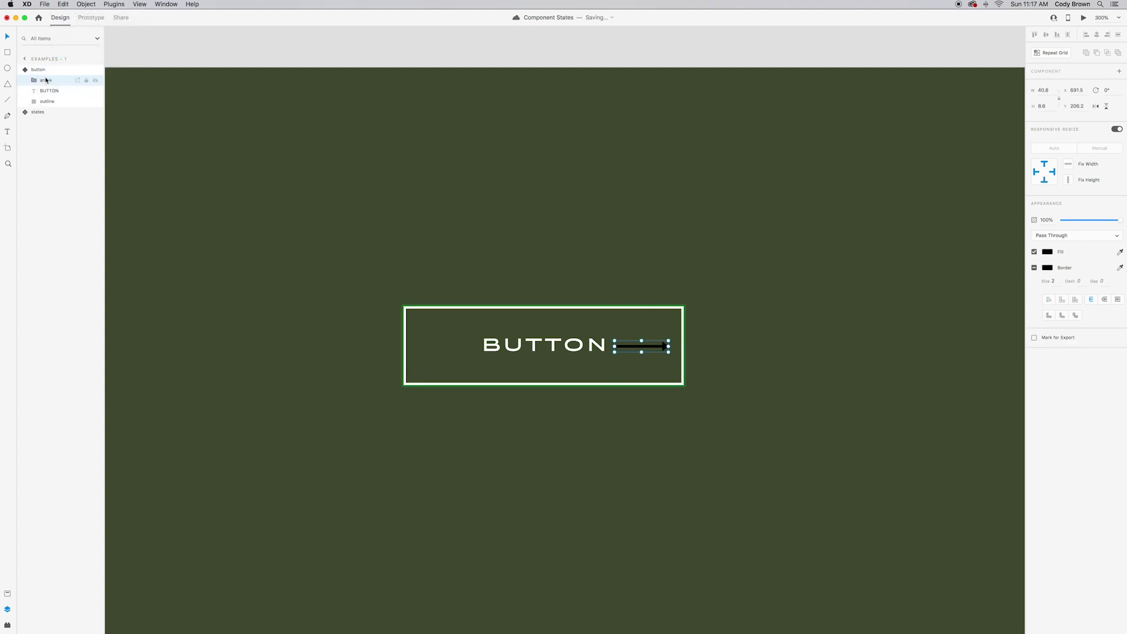
key("Escape")
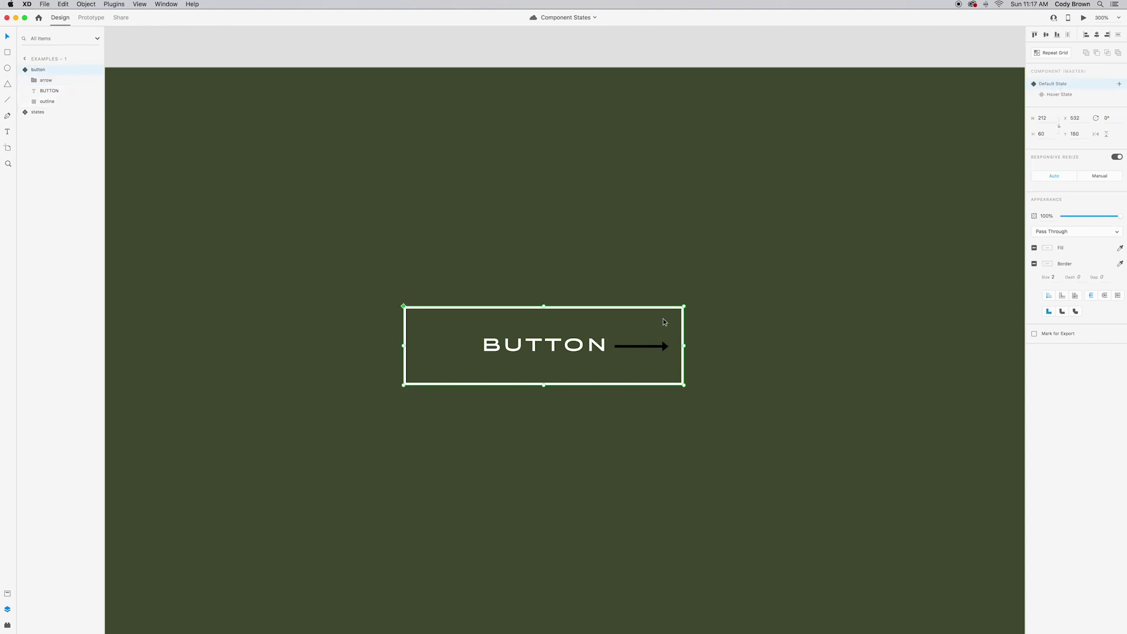
- In the Default State, move the arrow left over the BUTTON text and make it fully transparent
double_click(651, 349)
left_click_drag(650, 349, 586, 347)
left_click_drag(1089, 222, 1014, 209)
- Return the button component from Hover State to Default State and test the arrow's hover effect in the desktop preview
left_click(781, 199)
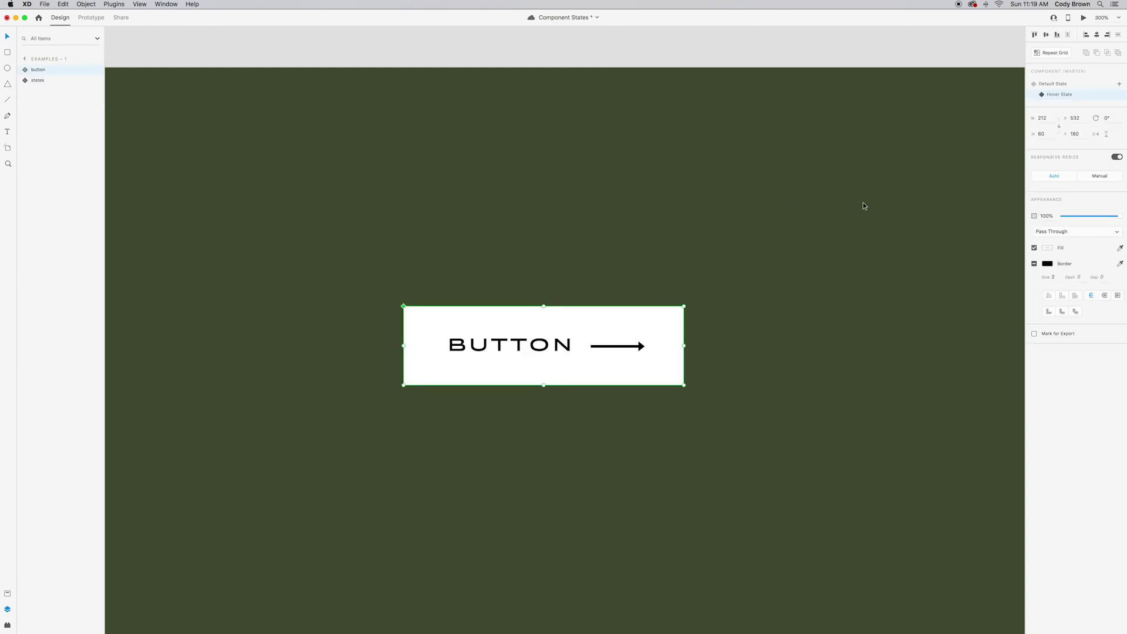
left_click(1055, 84)
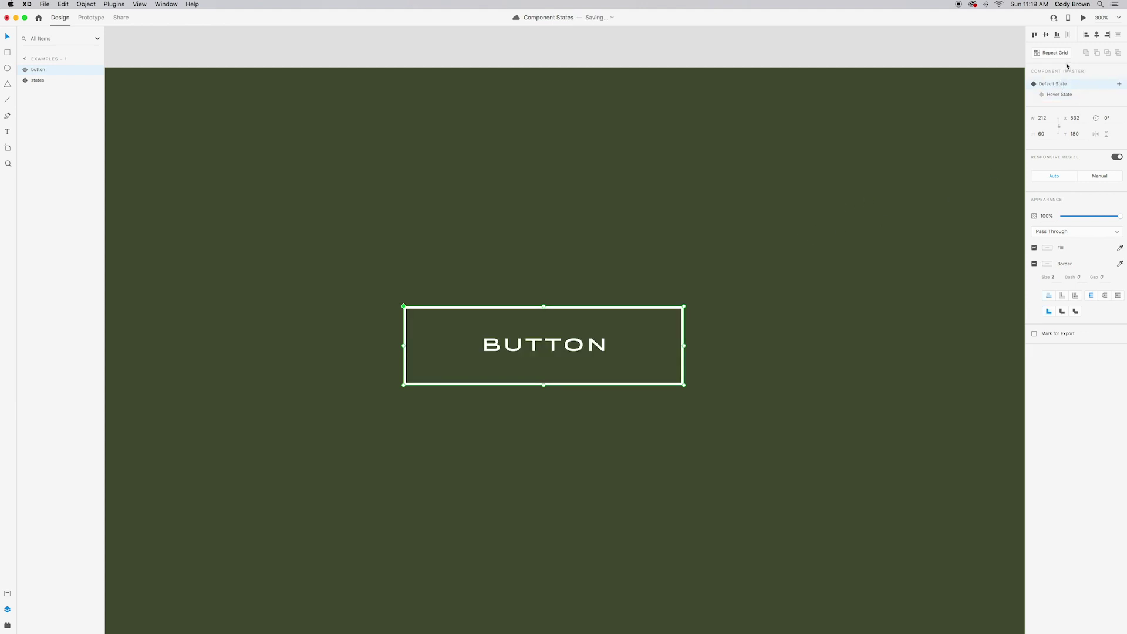
left_click(1083, 18)
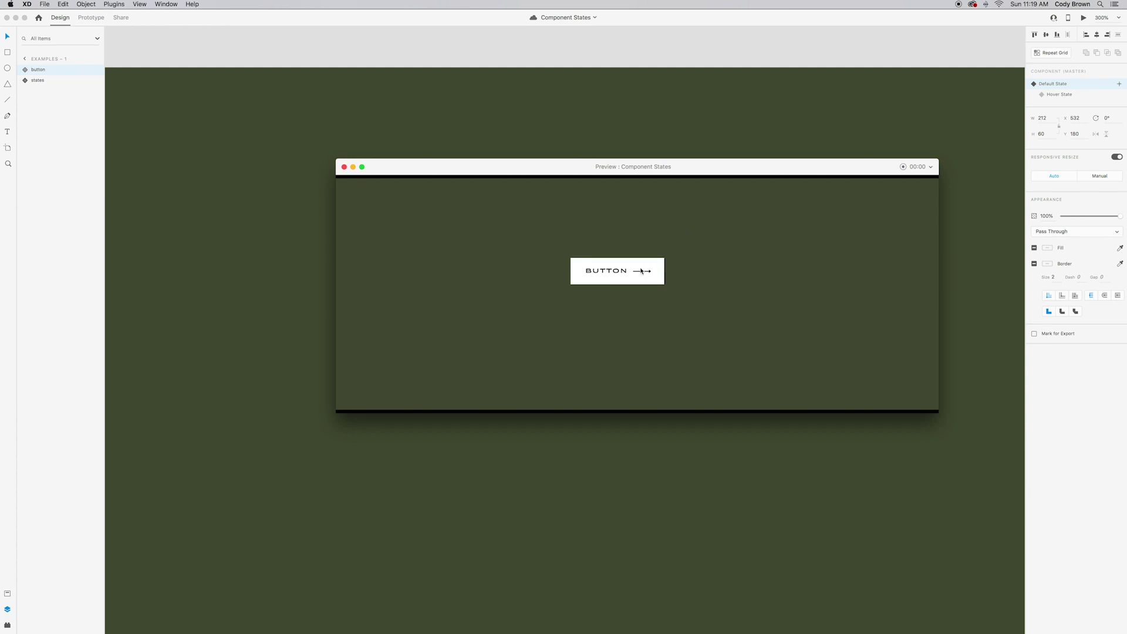
- Set the Default State's hover interaction to Ease In-Out easing with a 0.5 s duration and preview the effect
key("super+w")
left_click(645, 320)
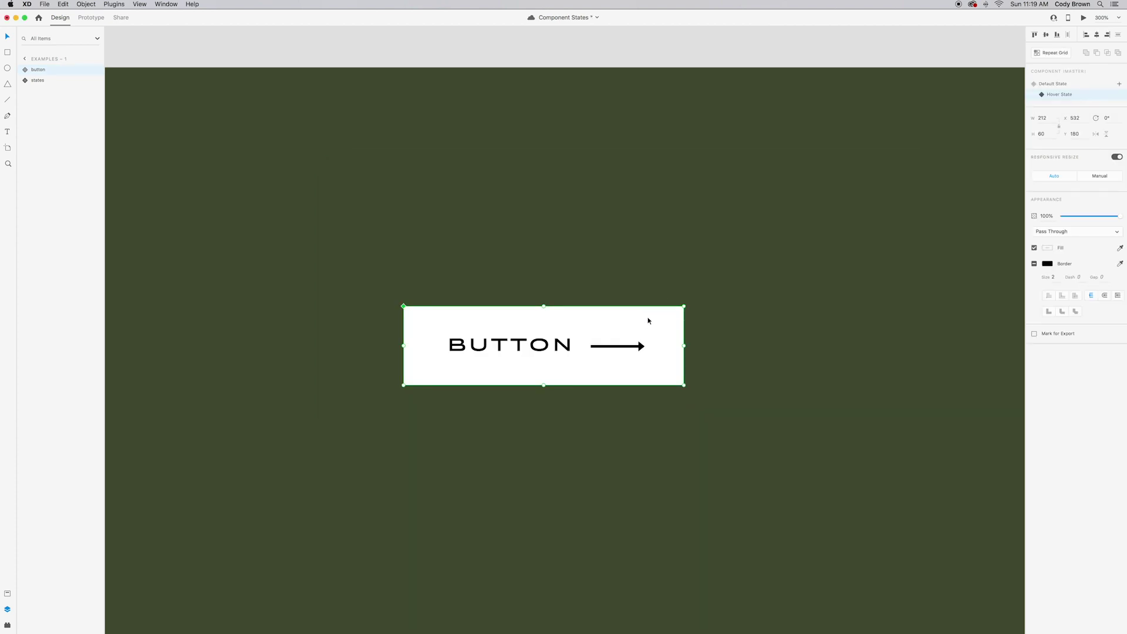
left_click(91, 17)
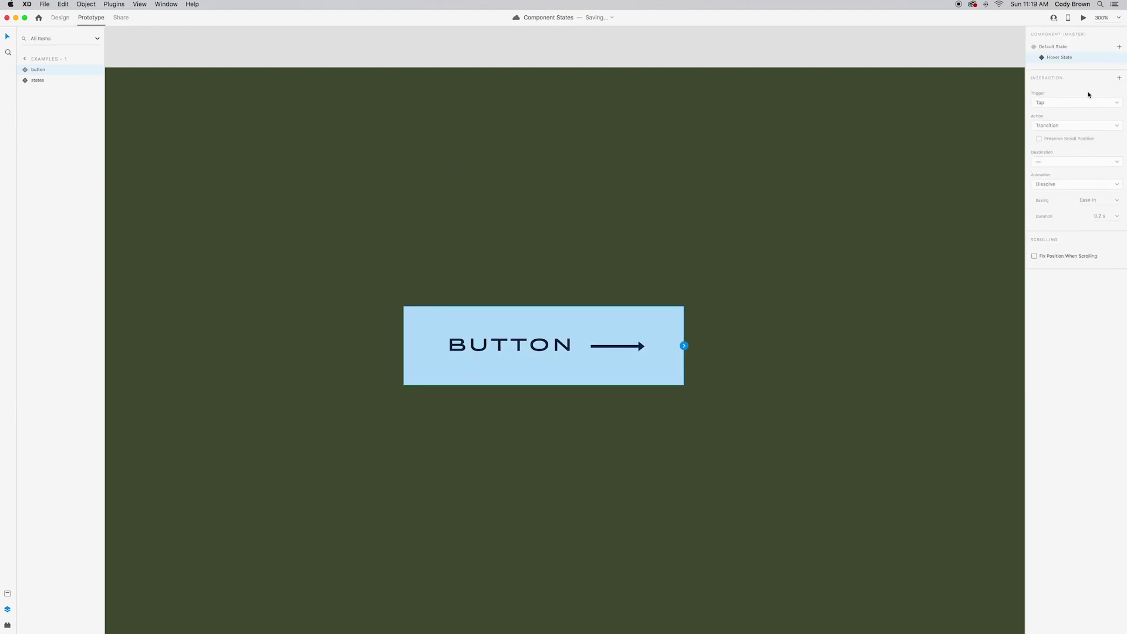
left_click(1056, 48)
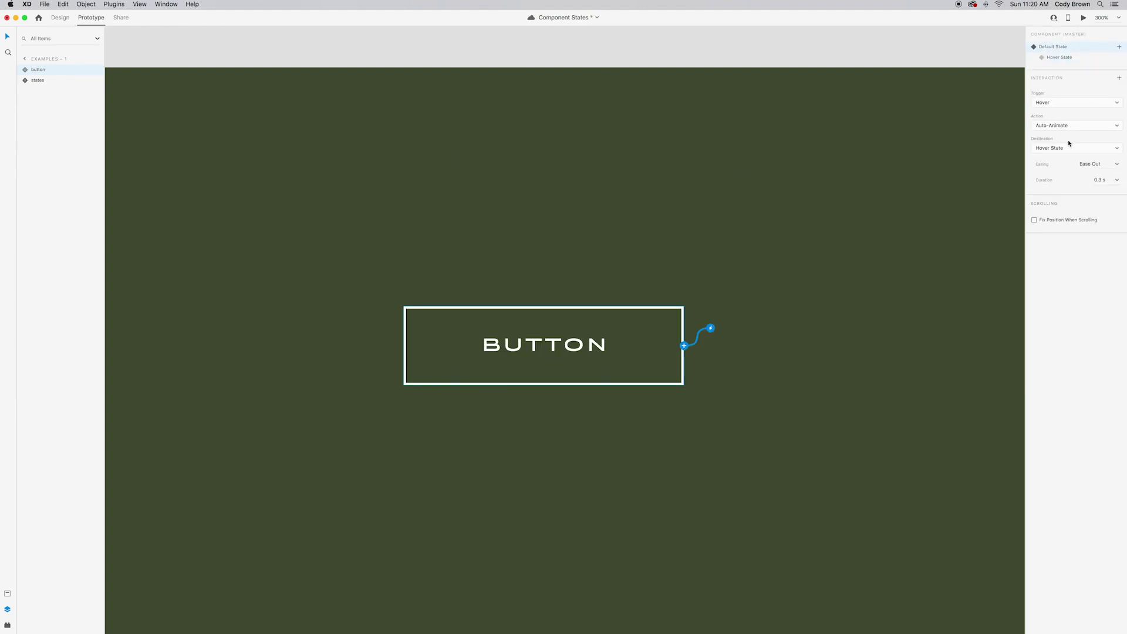
key("super+s")
left_click(1113, 165)
left_click(1108, 197)
left_click(1100, 182)
key("BackSpace")
type("5")
key("Return")
left_click(1083, 18)
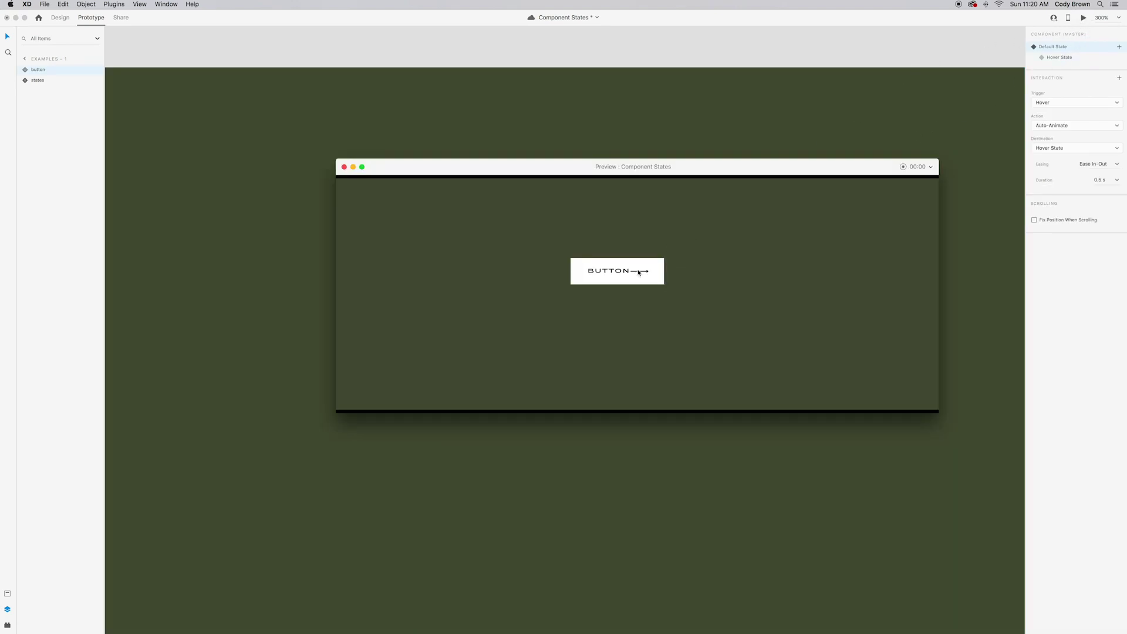
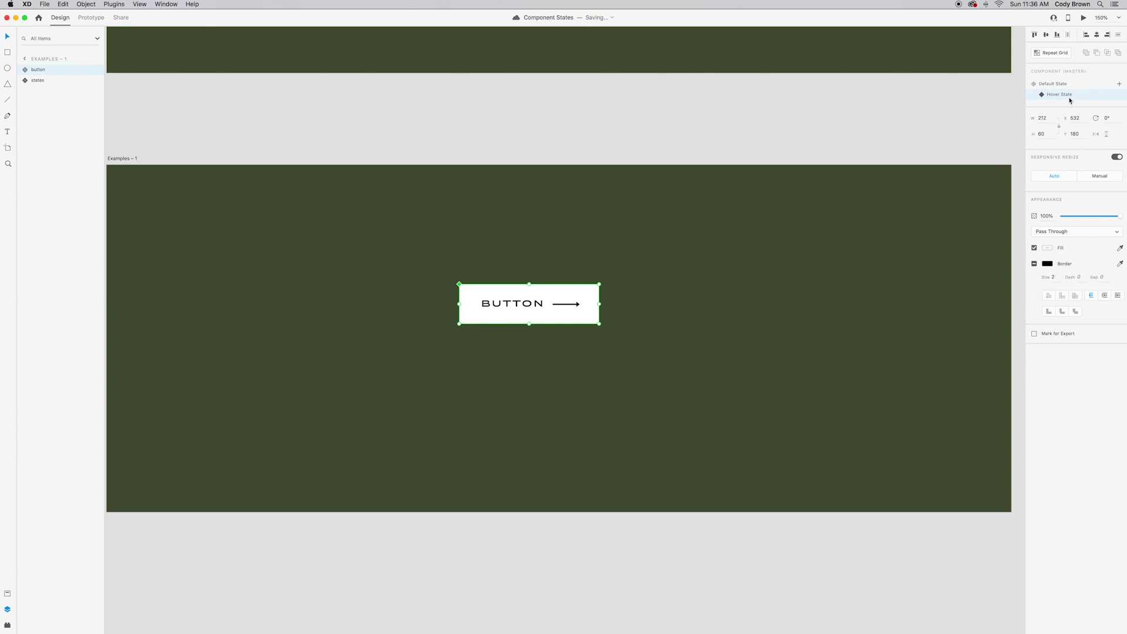
- Add a new state named Click to the button component
left_click(1119, 86)
type("C")
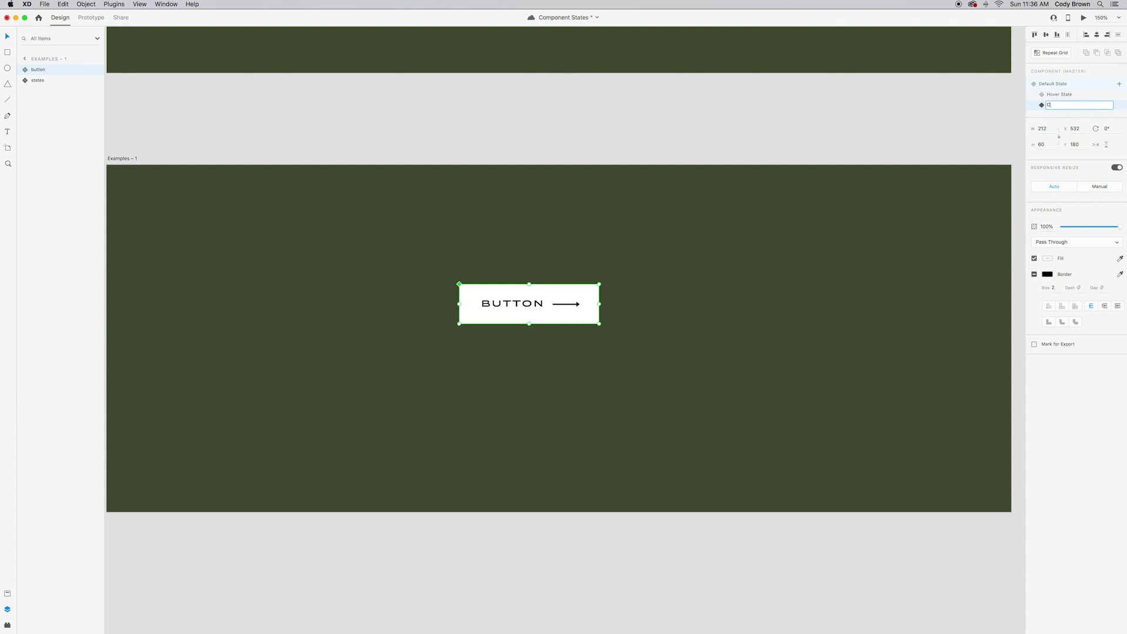
type("lick")
key("Return")
- In the Click state, change the fill of the button's outline rectangle to light grey
double_click(588, 297)
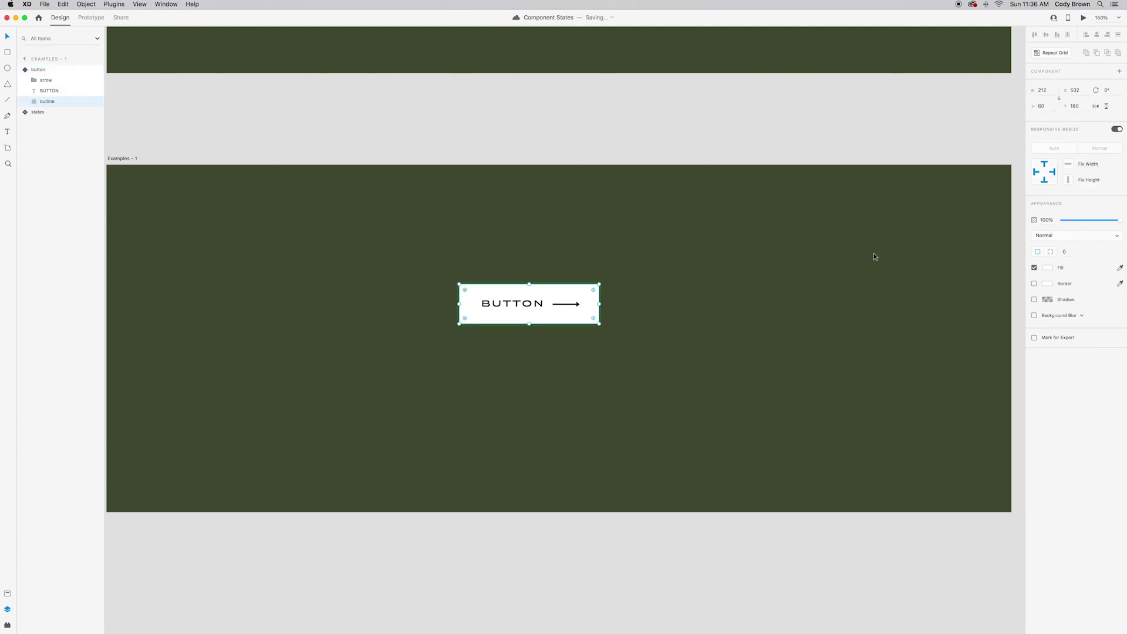
left_click(1046, 267)
left_click(939, 229)
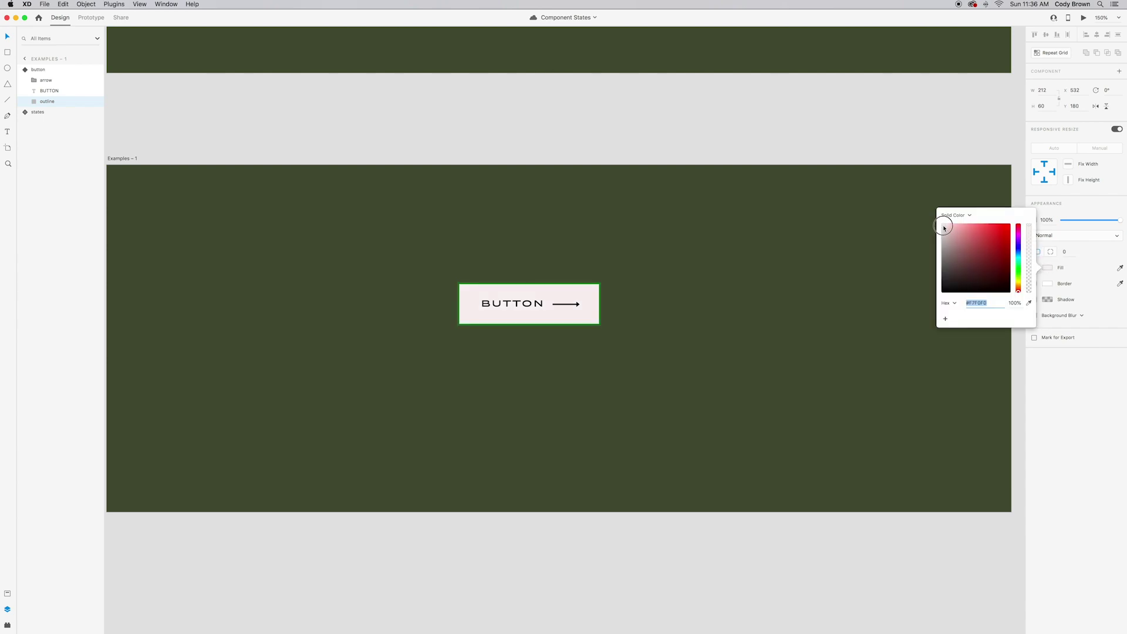
left_click_drag(939, 230, 936, 239)
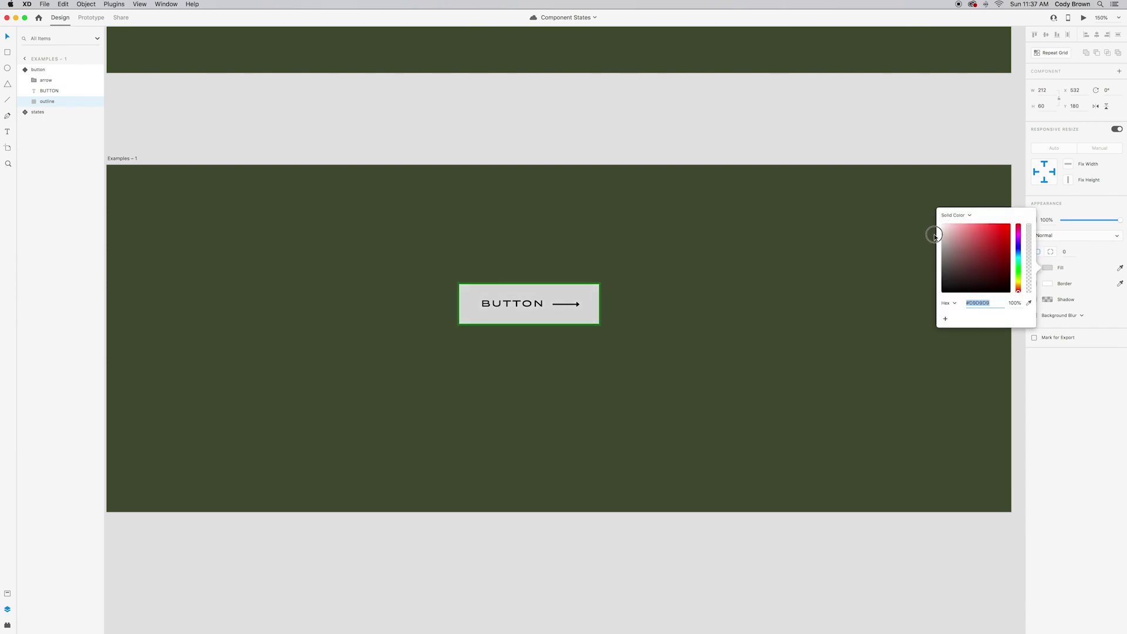
left_click(690, 259)
- Nudge the whole button down 3 px in its Click state
left_click(595, 302)
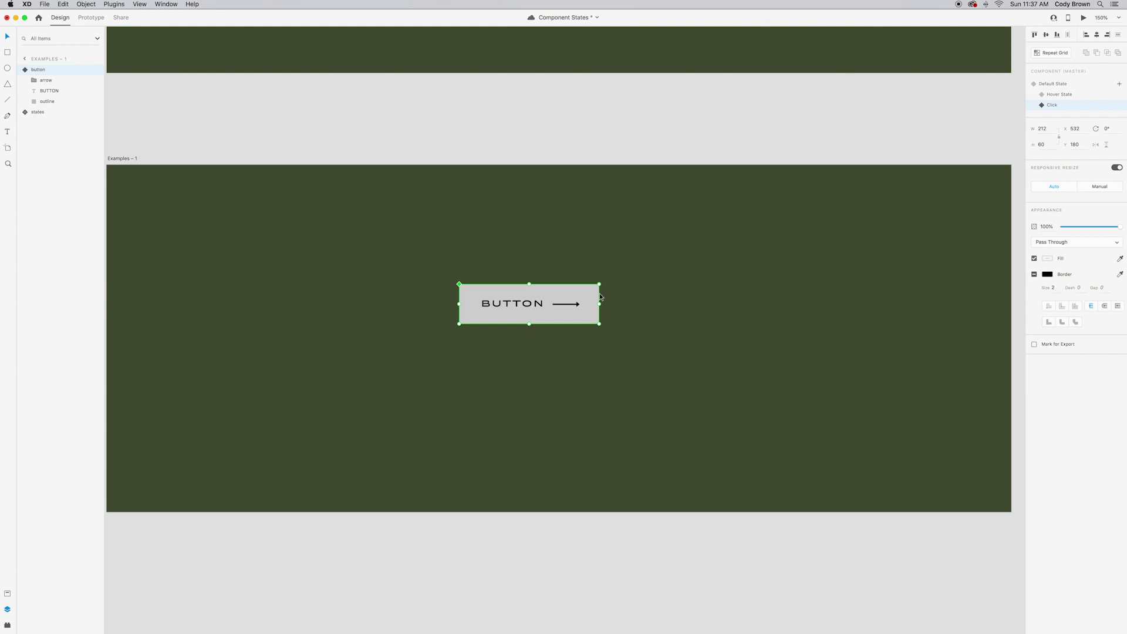
key("Down")
key("Down")
key("Down")
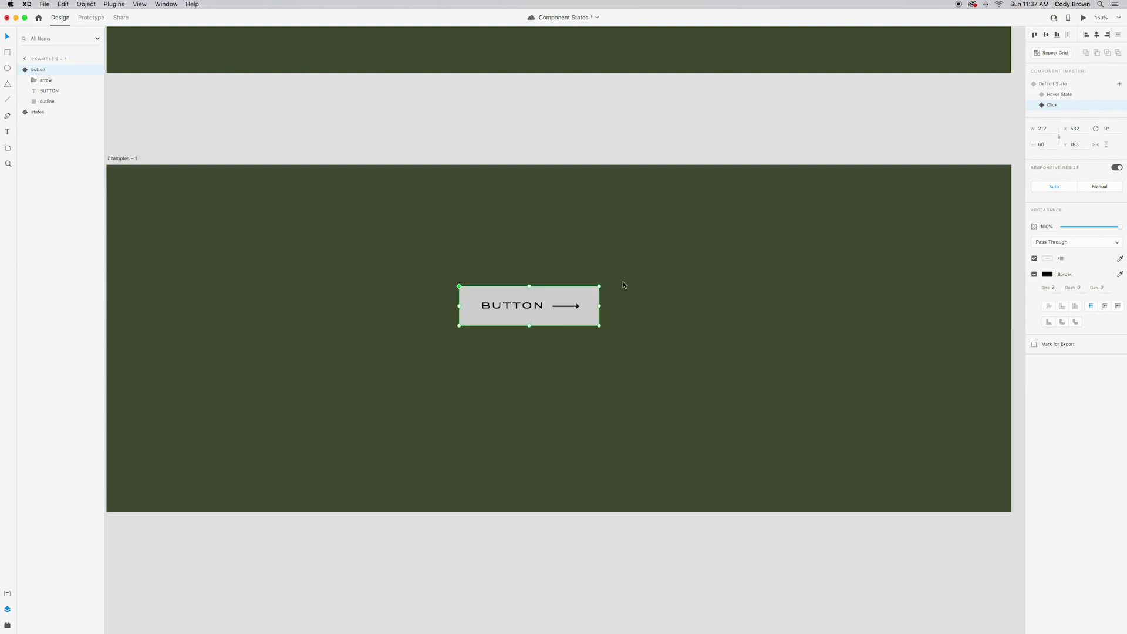
- In prototype mode, add a Tap interaction to the Hover State that auto-animates to the Click state with a 0.2 s duration
left_click(1058, 95)
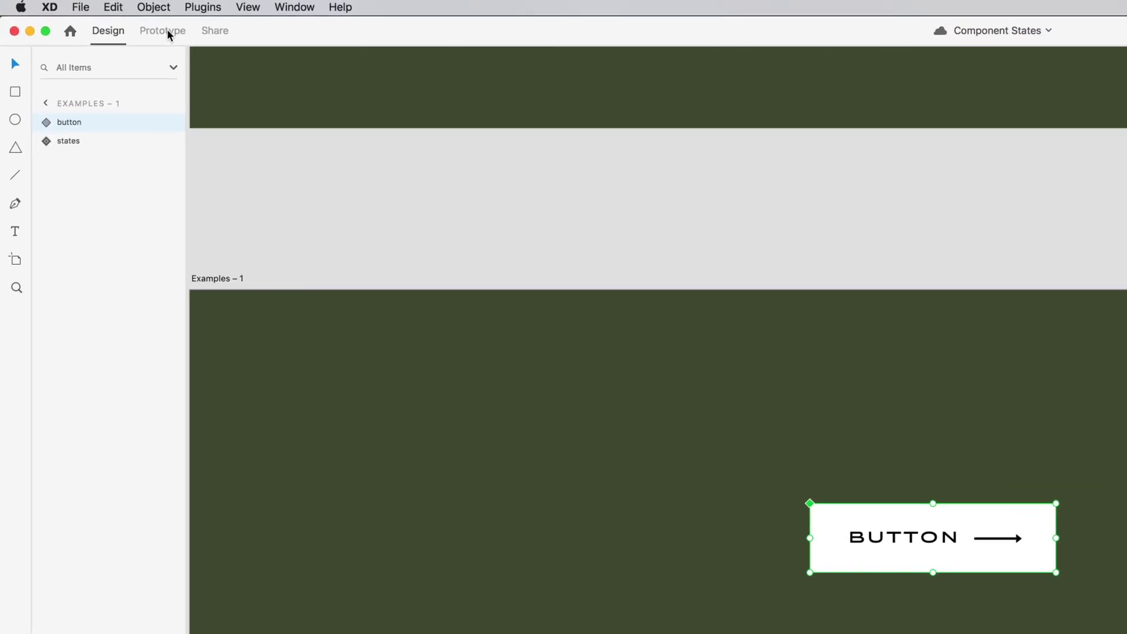
left_click(94, 18)
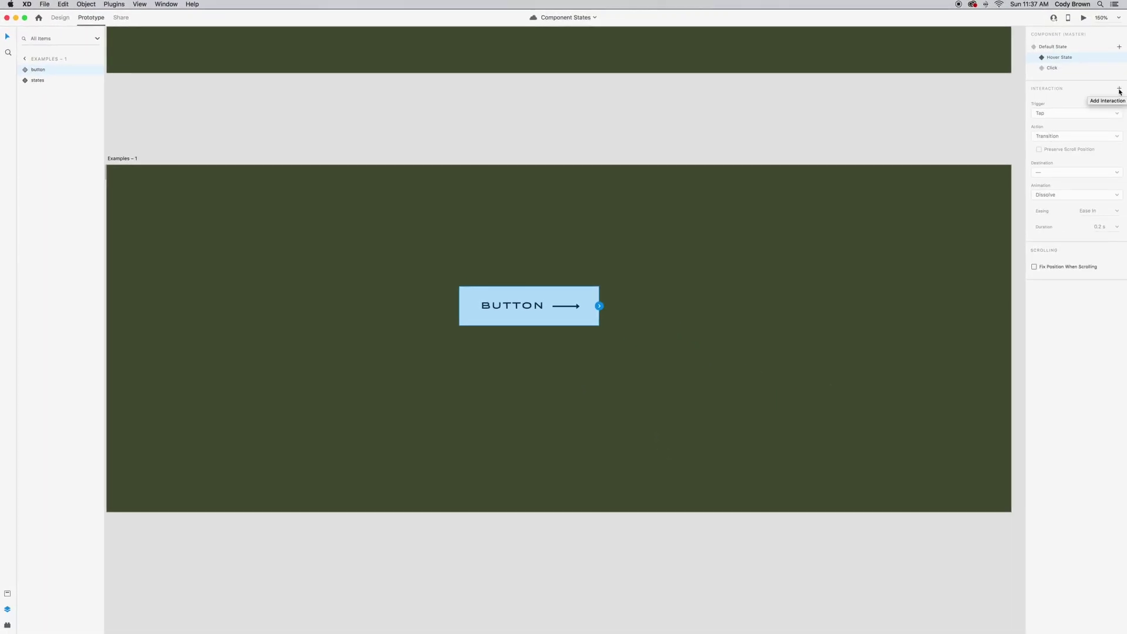
left_click(1119, 89)
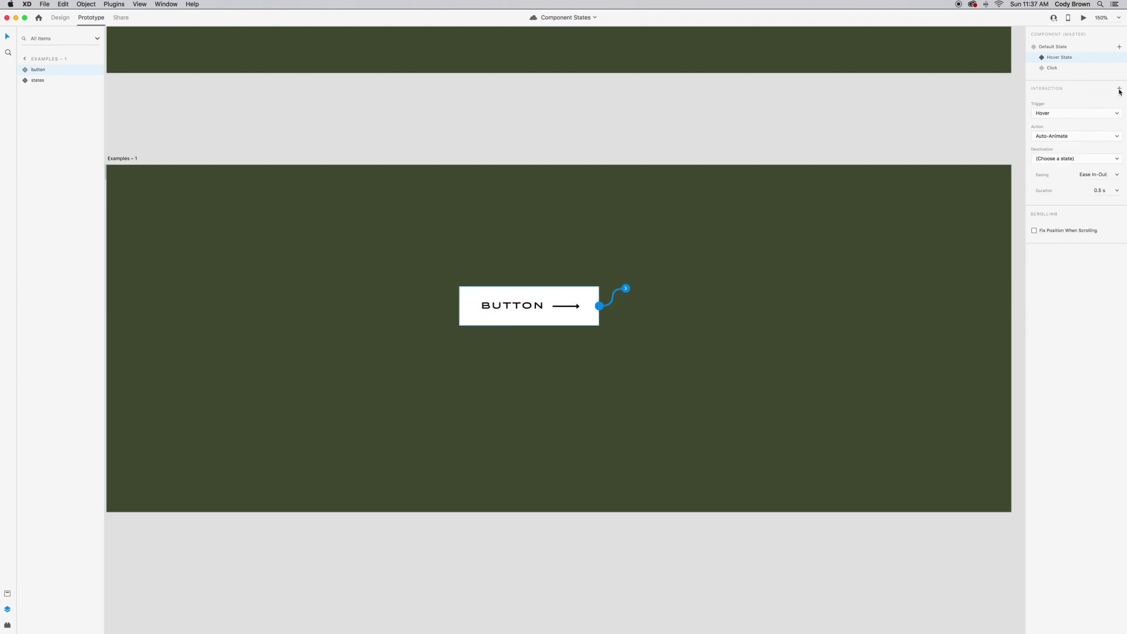
left_click(1067, 113)
left_click(1065, 106)
left_click(1099, 191)
type("2")
key("Return")
left_click(1100, 162)
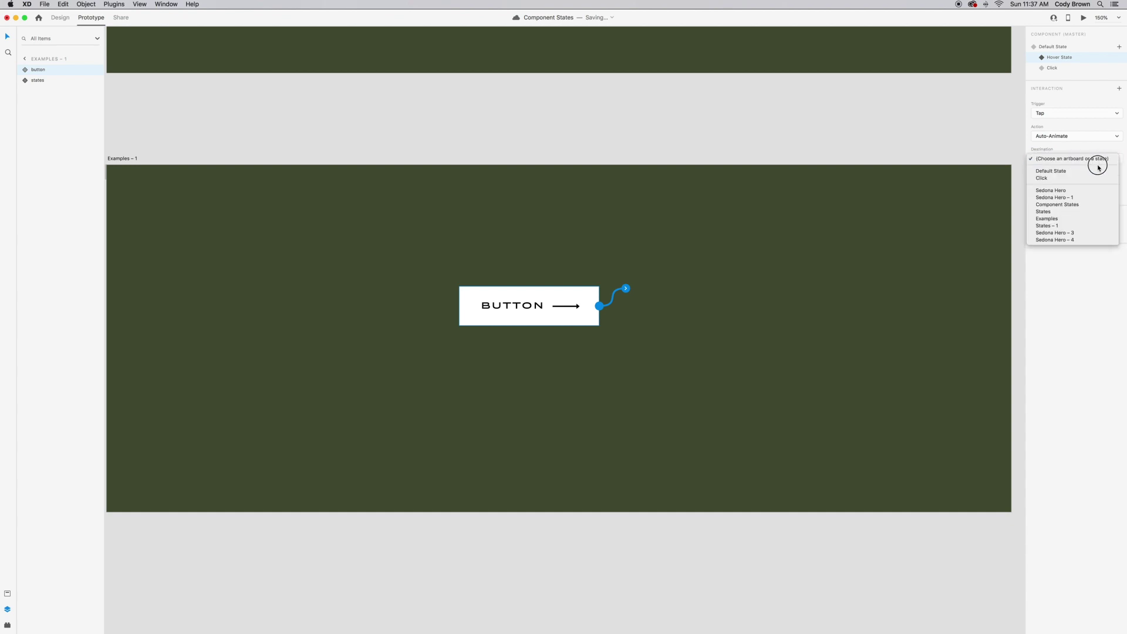
left_click(1093, 178)
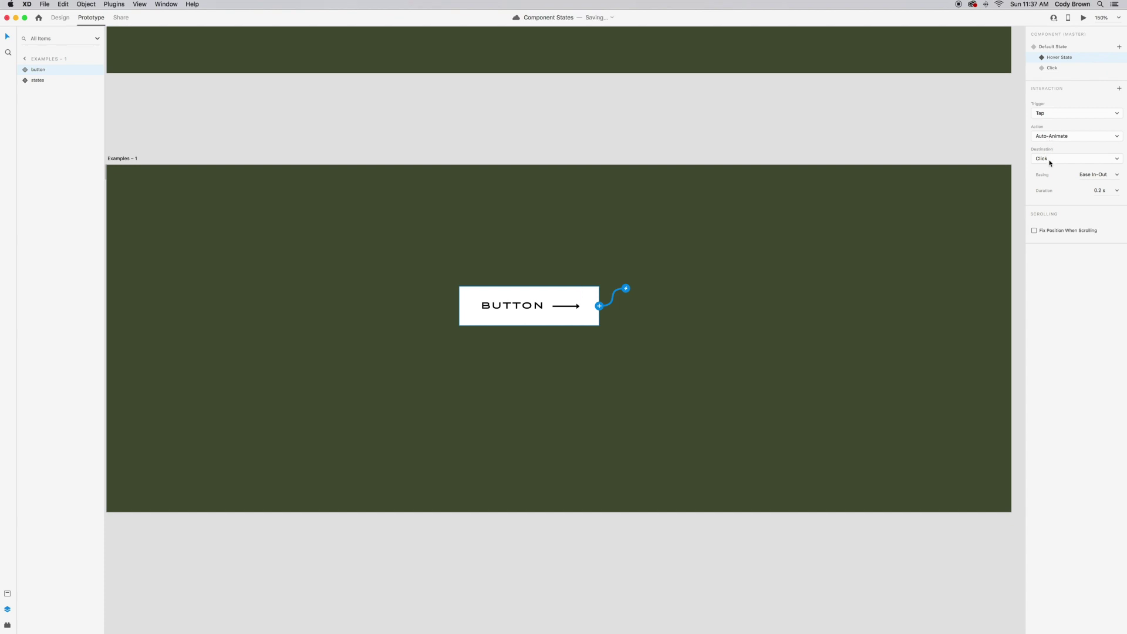
- Test the button's hover and click states in the desktop preview, starting from its Default State
left_click(655, 125)
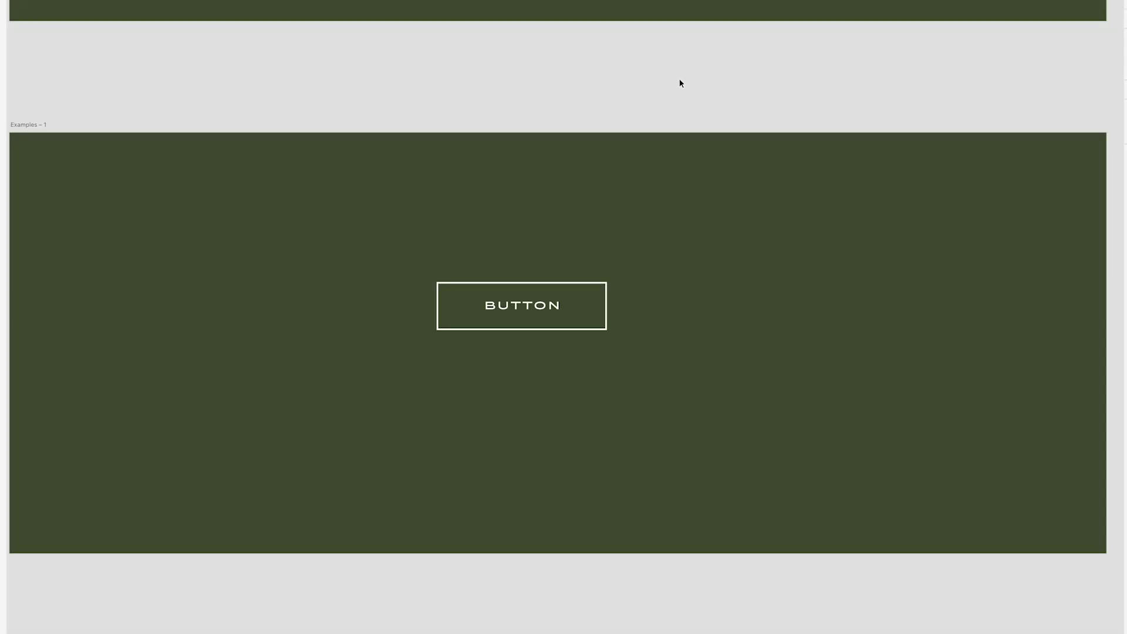
left_click(544, 304)
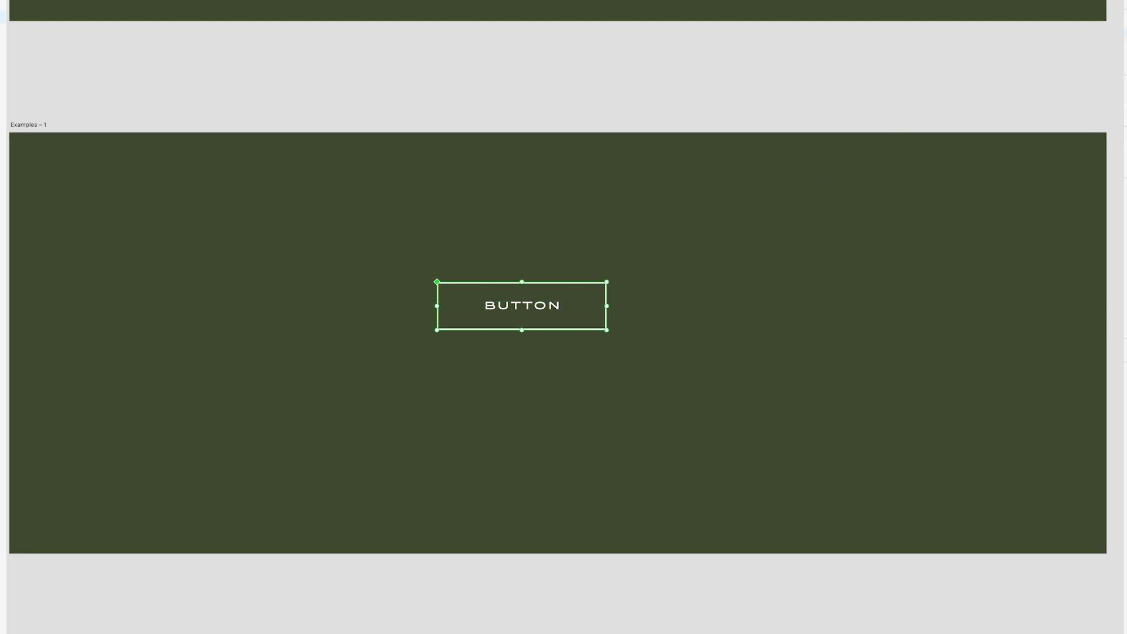
key("super+Return")
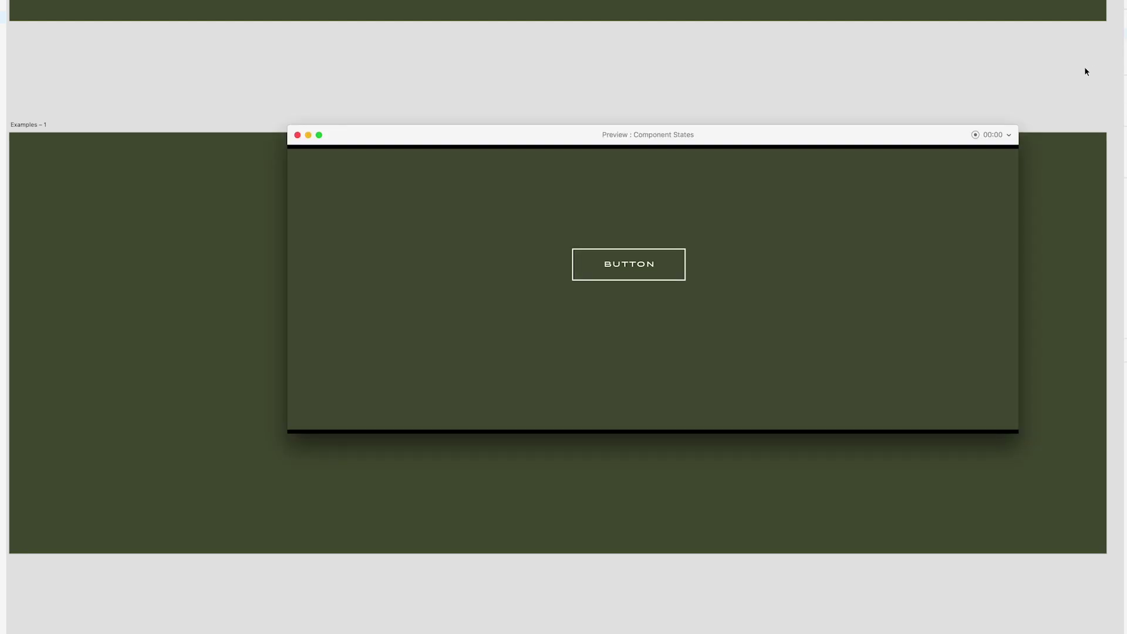
left_click(634, 267)
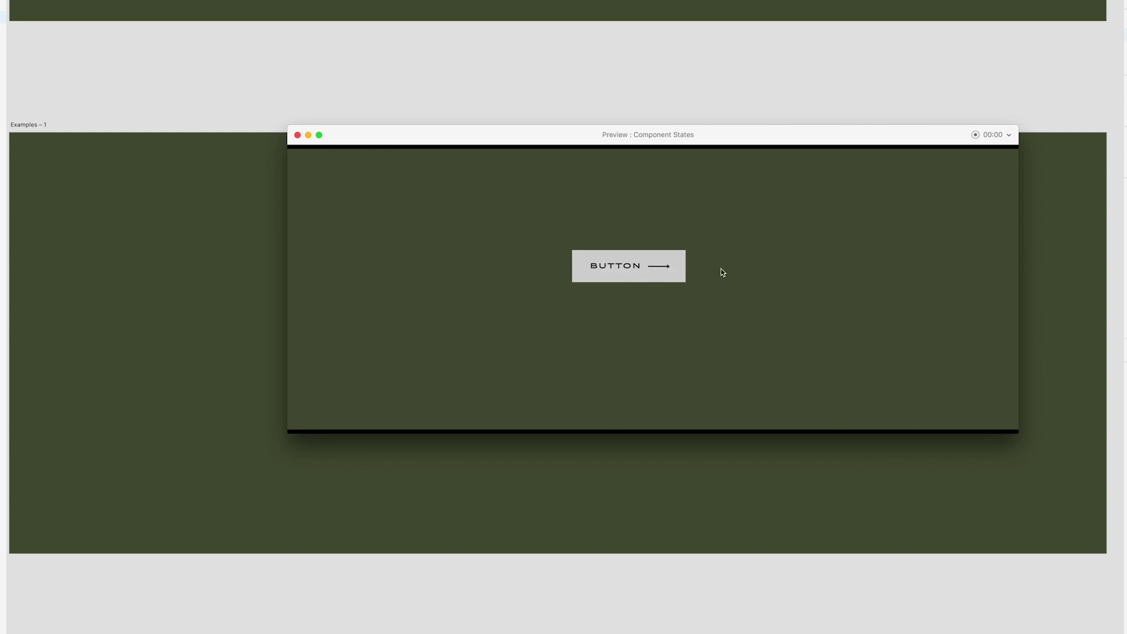
key("super+w")
- Preview the Sedona Hero – 3 artboard and test the interactions of its photos, logo and VIEW ALL button
scroll(522, 258, "up", 3)
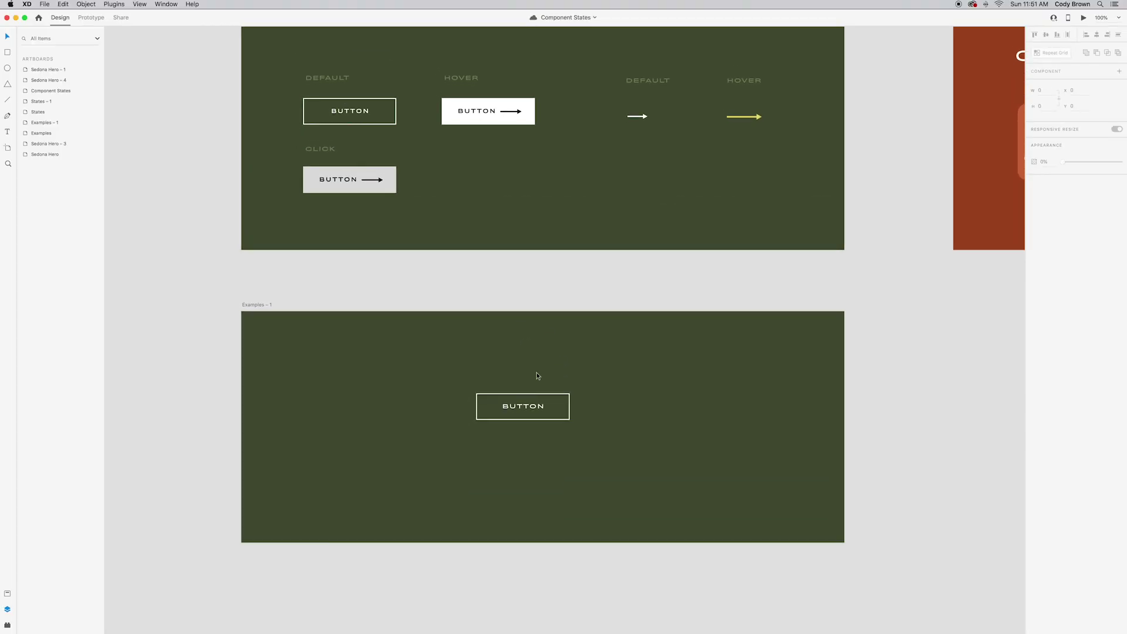
scroll(586, 329, "up", 2)
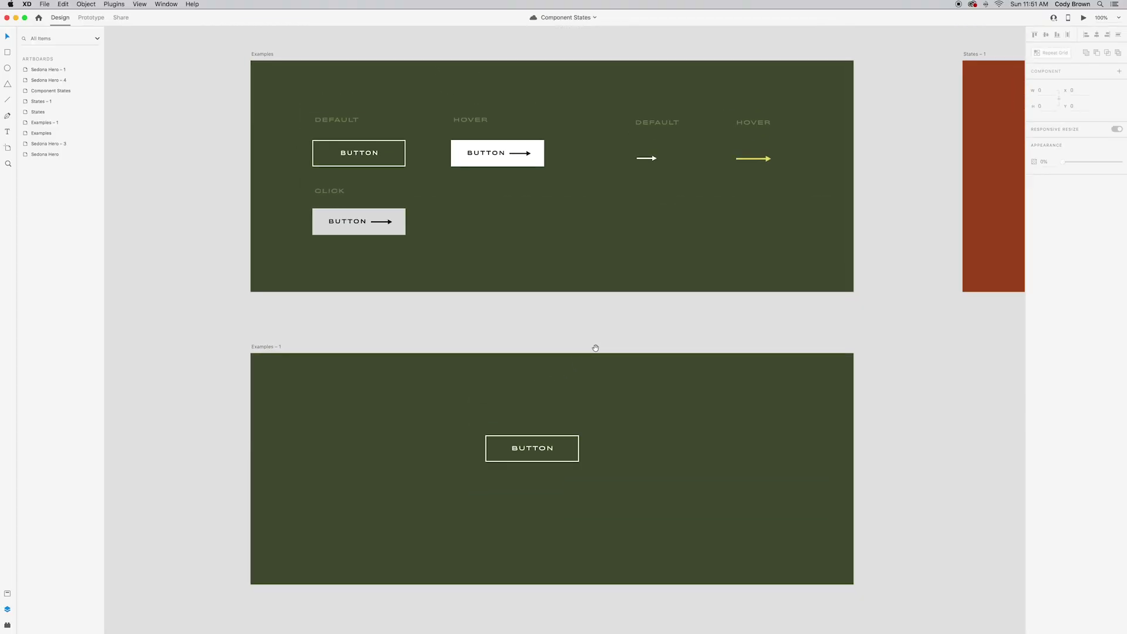
scroll(551, 434, "left", 15)
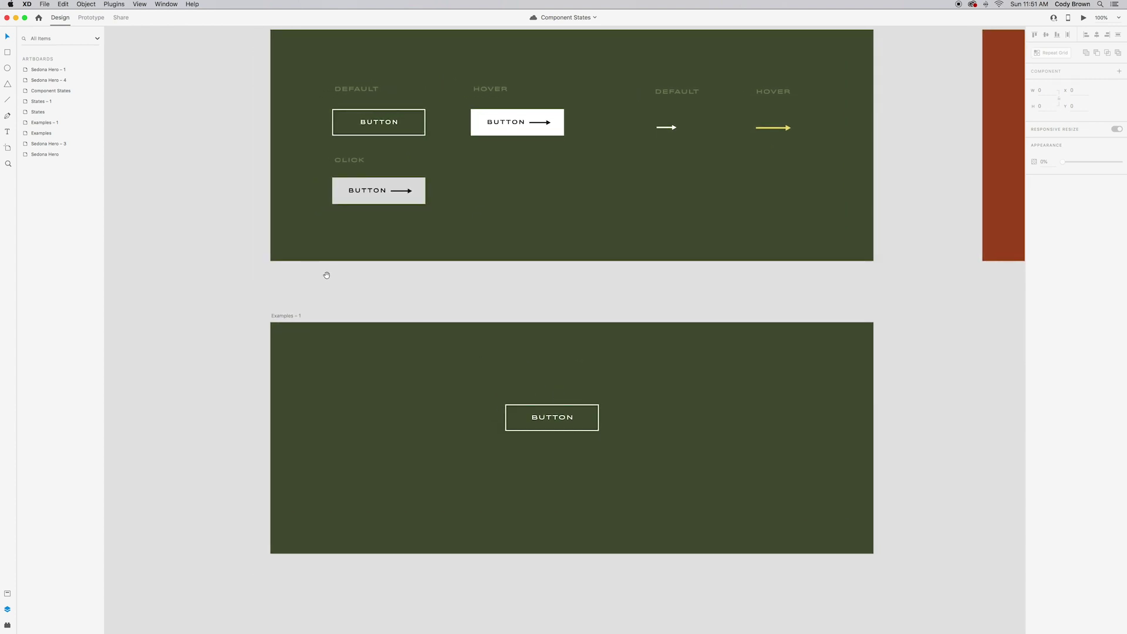
scroll(574, 290, "left", 16)
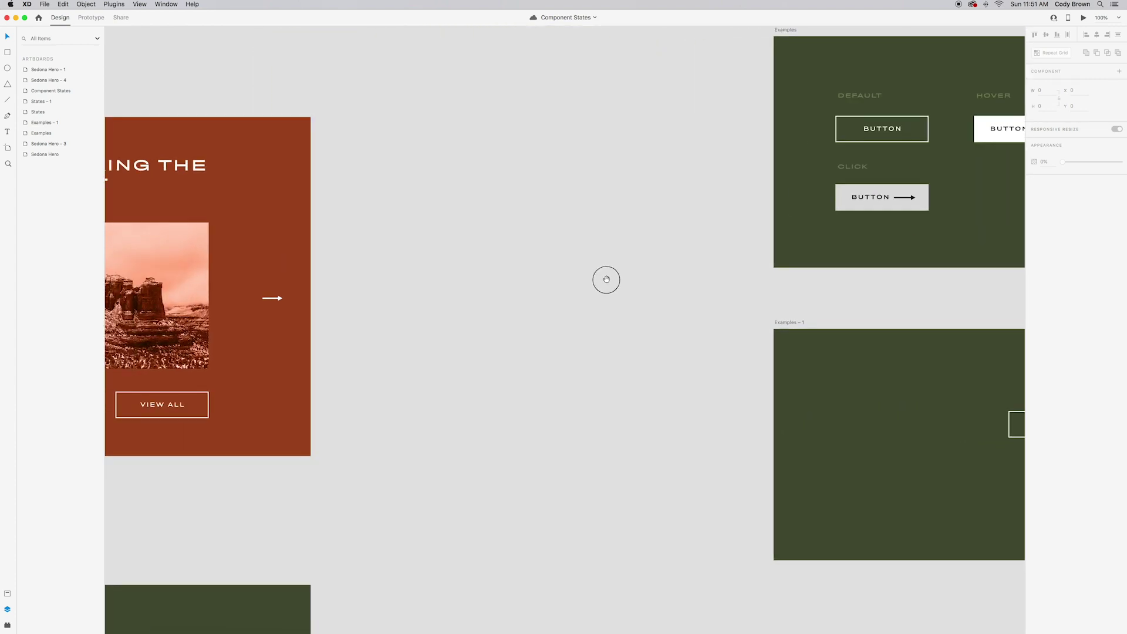
scroll(804, 342, "left", 3)
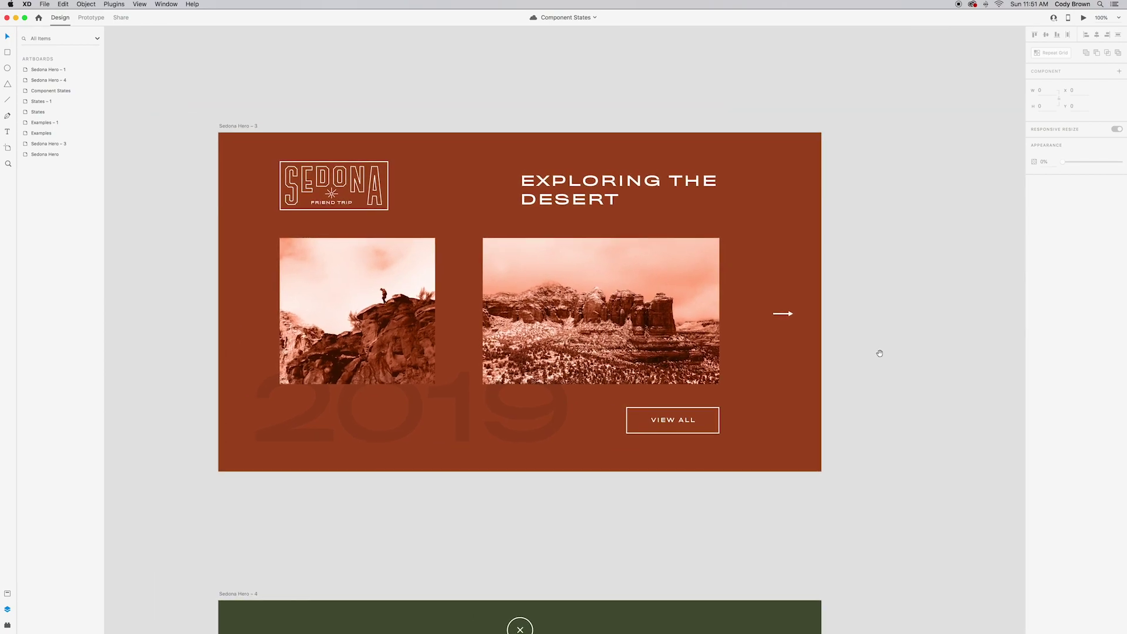
left_click(245, 127)
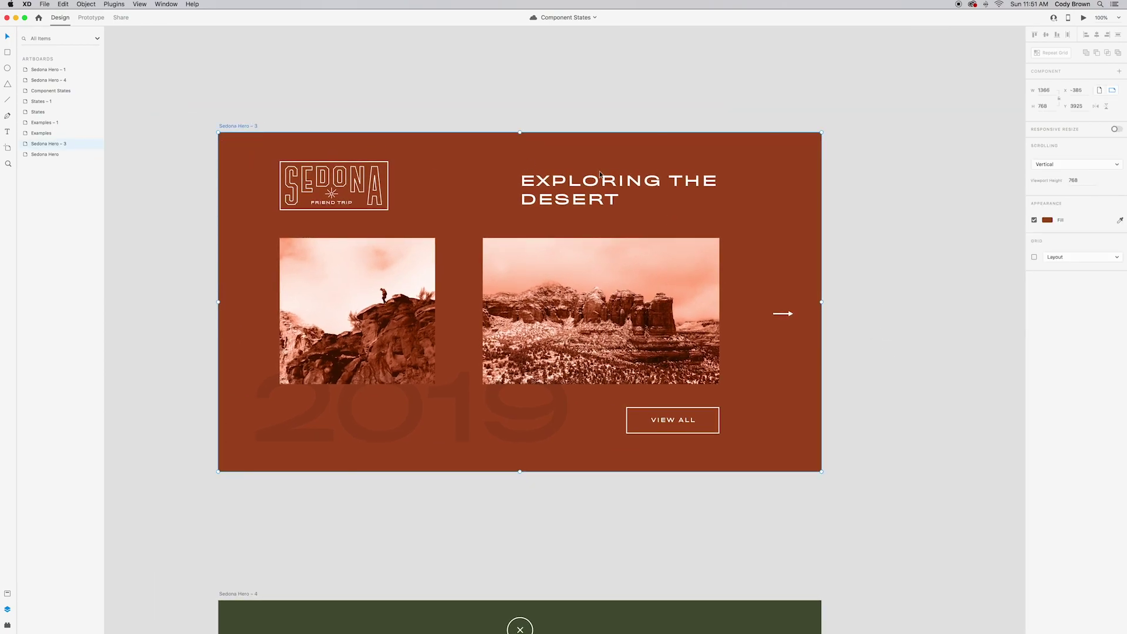
left_click(1084, 17)
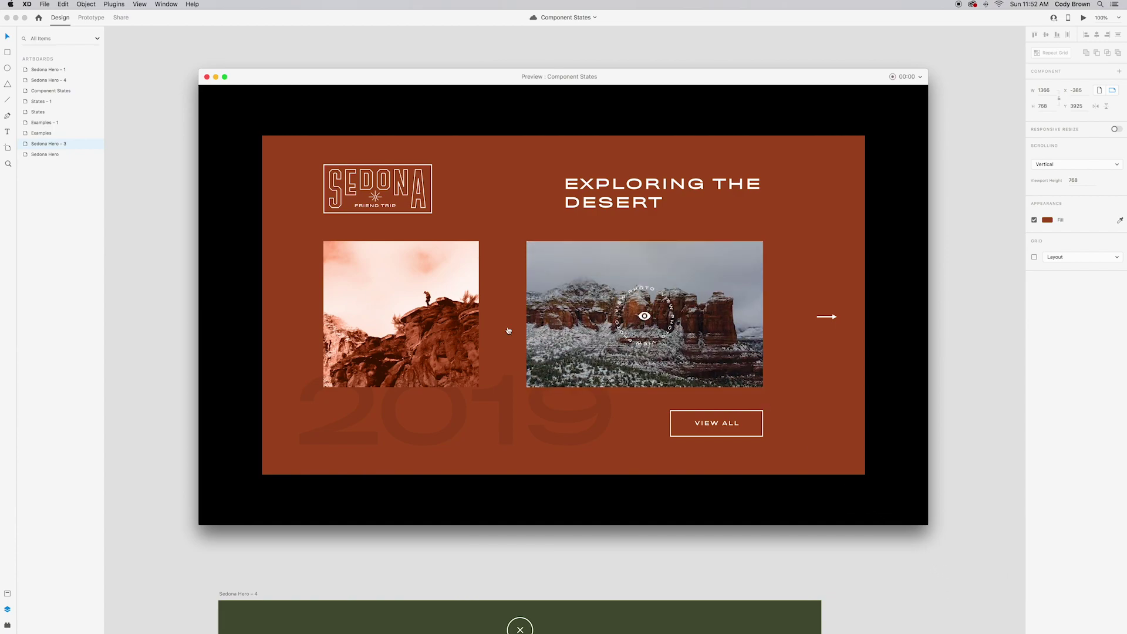
mouse_move(376, 327)
mouse_move(679, 336)
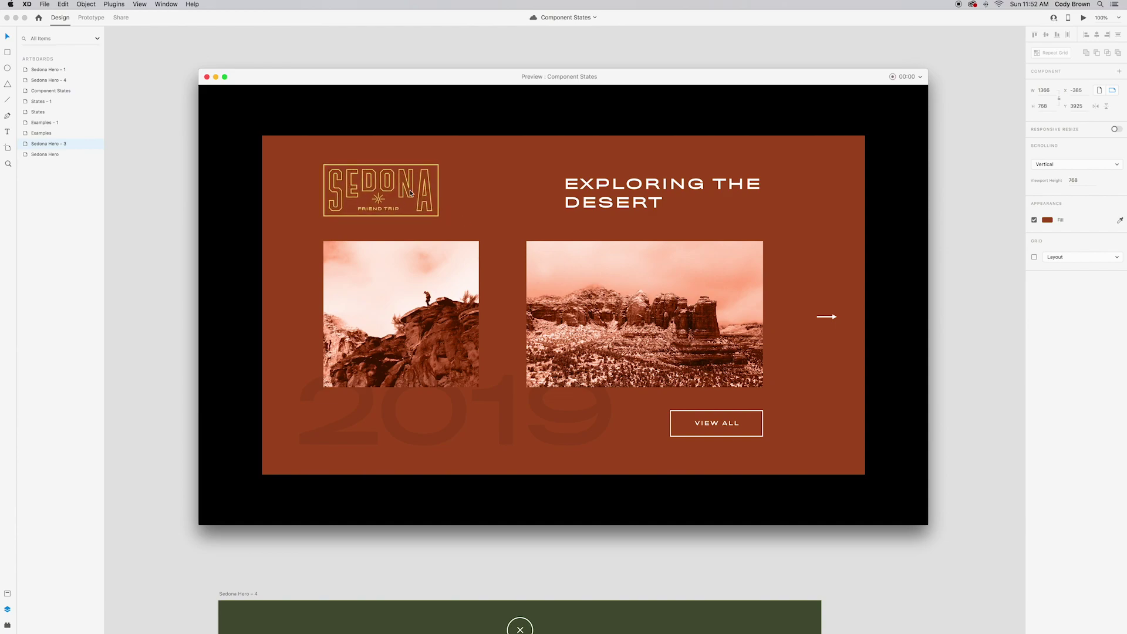
left_click(721, 422)
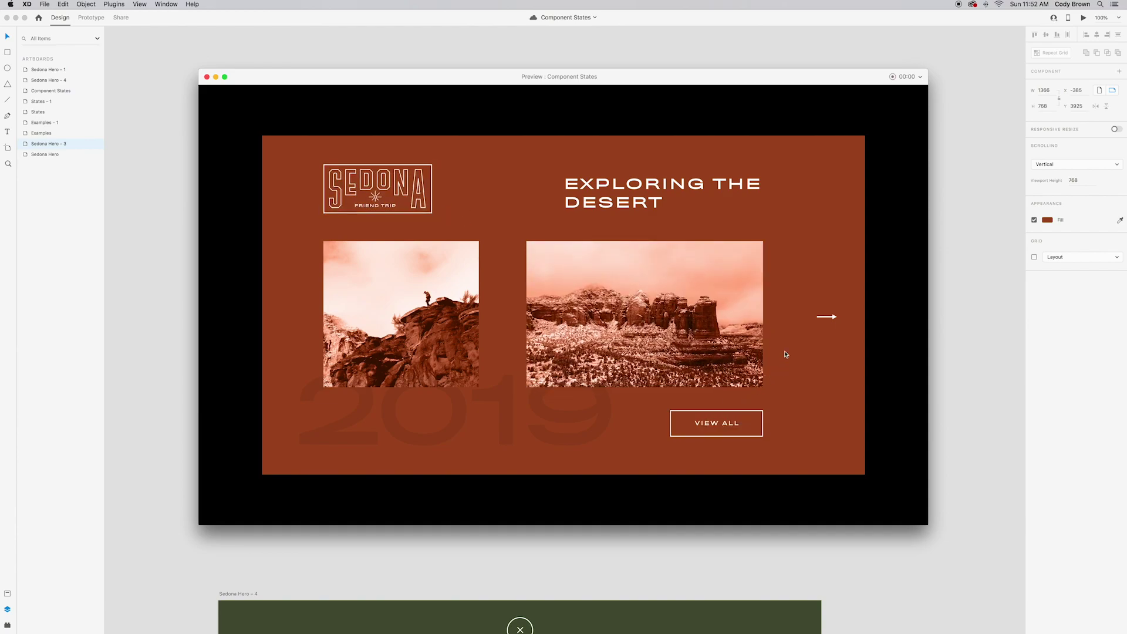